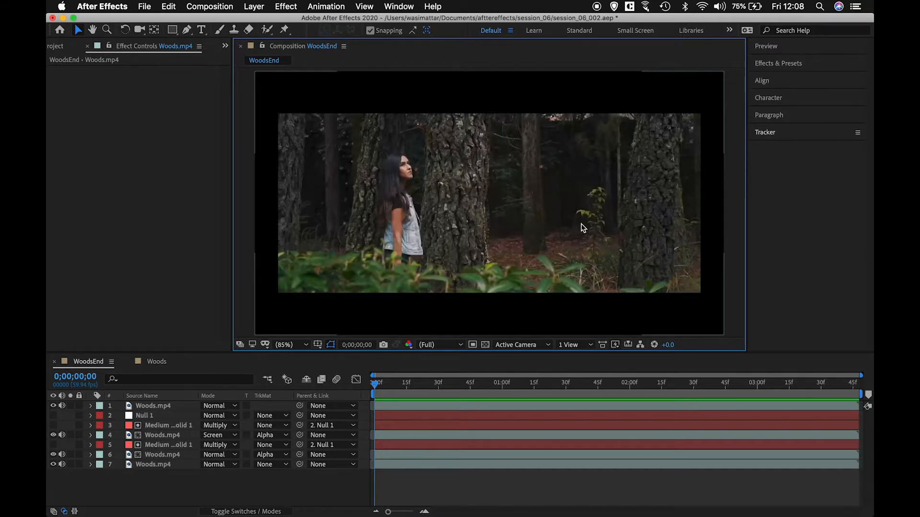
# - Play back the WoodsEnd composition and hide its topmost Woods.mp4 layer to compare the footage with the finished effect
pyautogui.press('space')
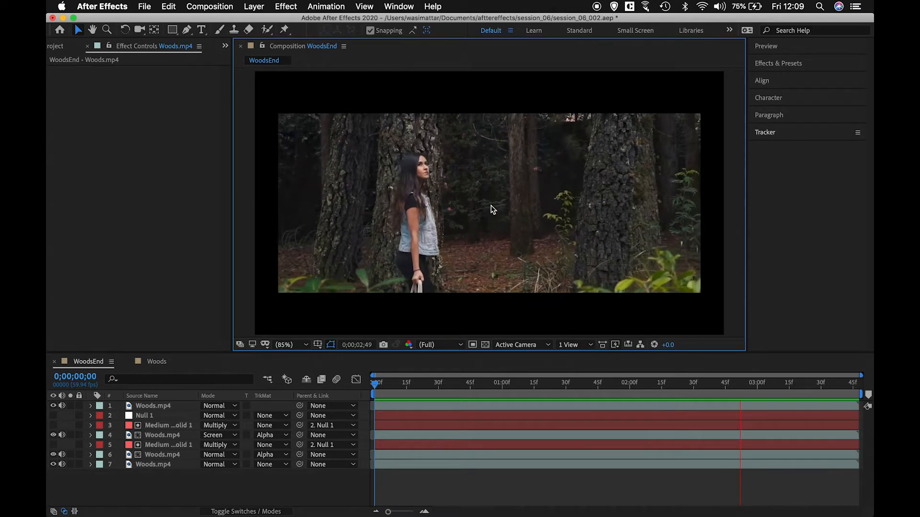
pyautogui.press('space')
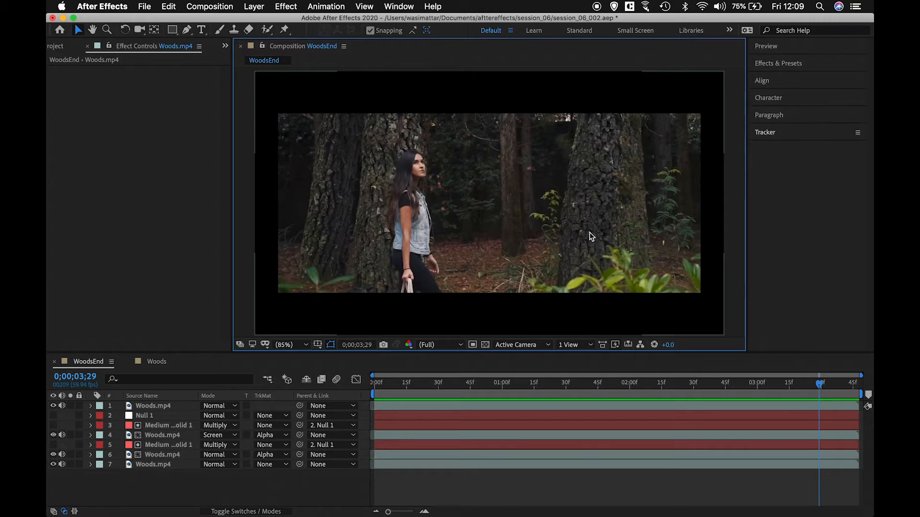
pyautogui.click(53, 406)
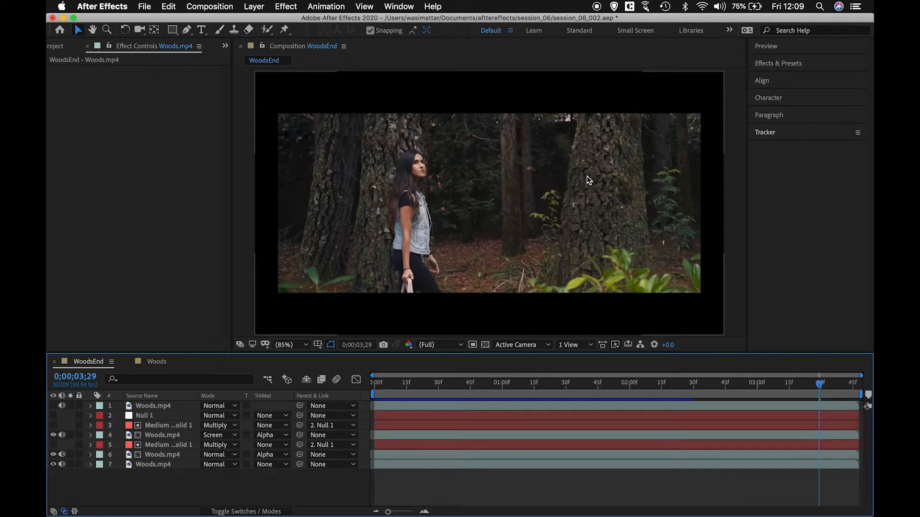
# - Open the Woods composition, play its footage from the start, and scrub through it to examine the tree on the right of the shot
pyautogui.click(161, 367)
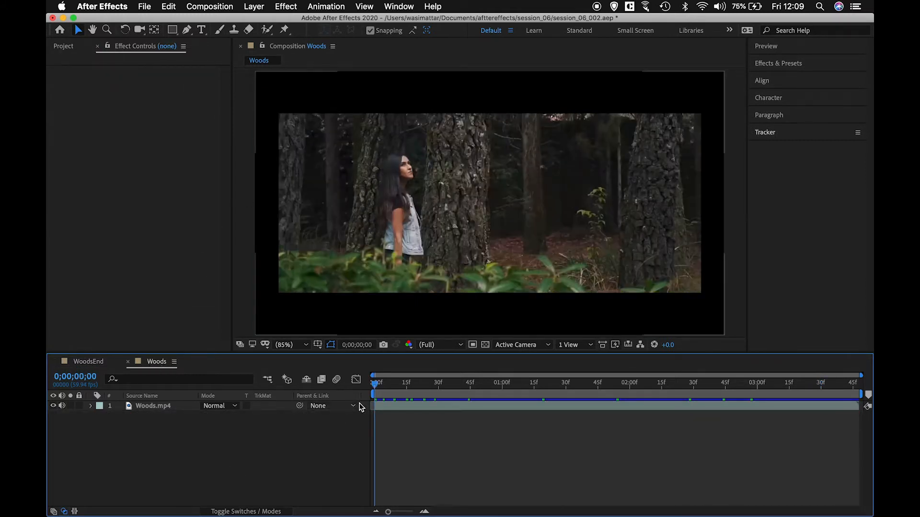
pyautogui.moveTo(381, 386); pyautogui.dragTo(350, 388)
pyautogui.press('space')
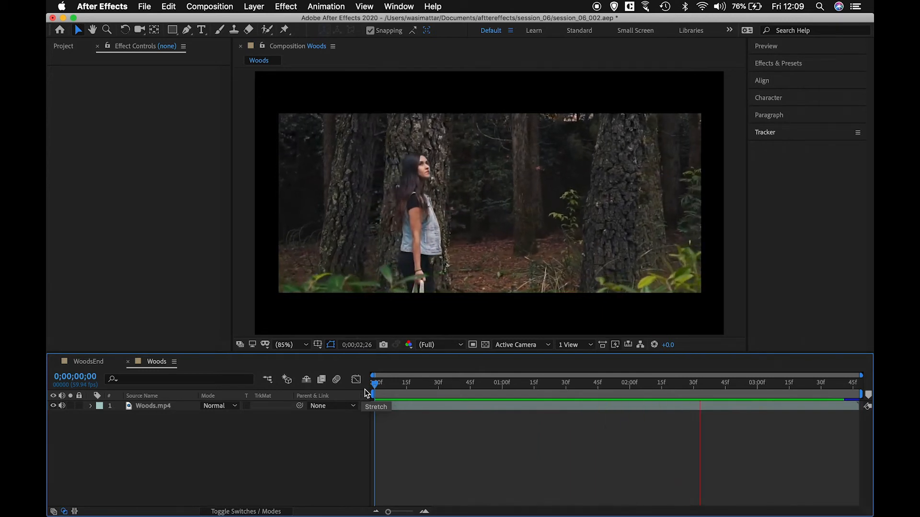
pyautogui.press('space')
pyautogui.moveTo(812, 384); pyautogui.dragTo(857, 384)
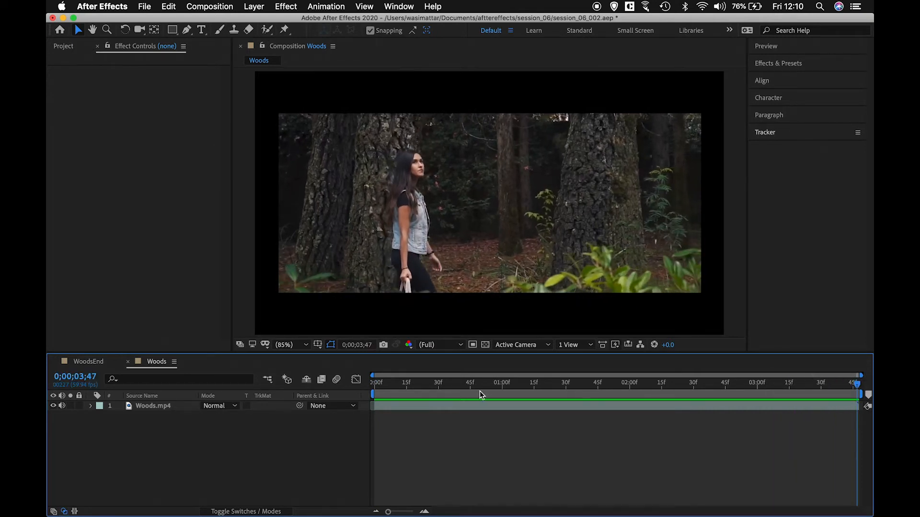
pyautogui.moveTo(487, 391); pyautogui.dragTo(700, 418)
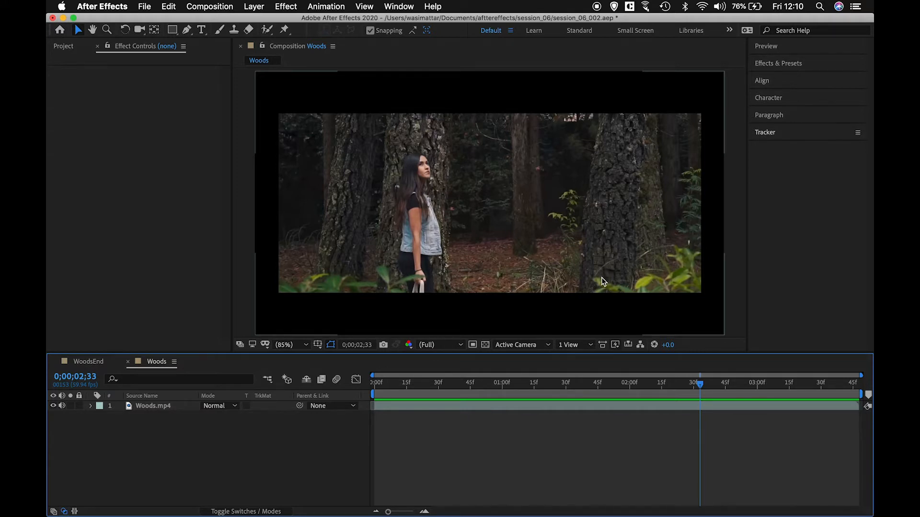
# - Start motion tracking on the Woods.mp4 layer at 0;00;02;00
pyautogui.moveTo(702, 387); pyautogui.dragTo(630, 416)
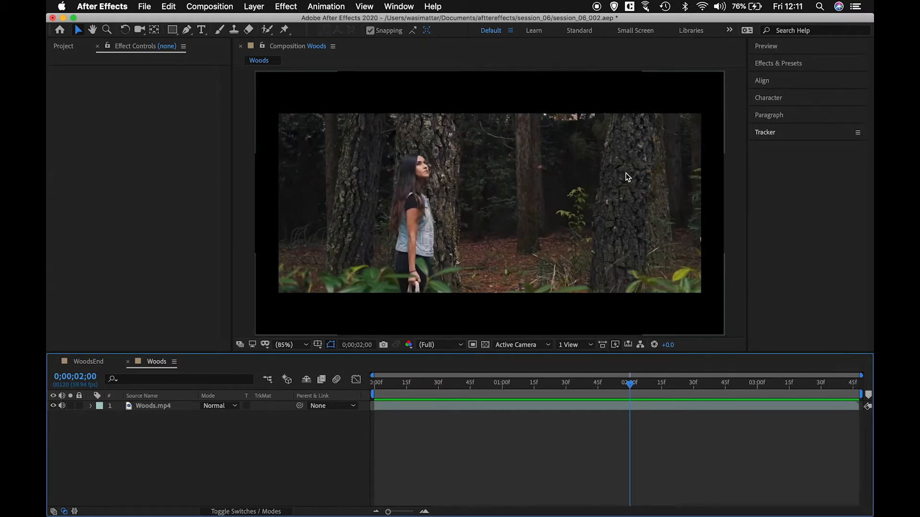
pyautogui.click(396, 7)
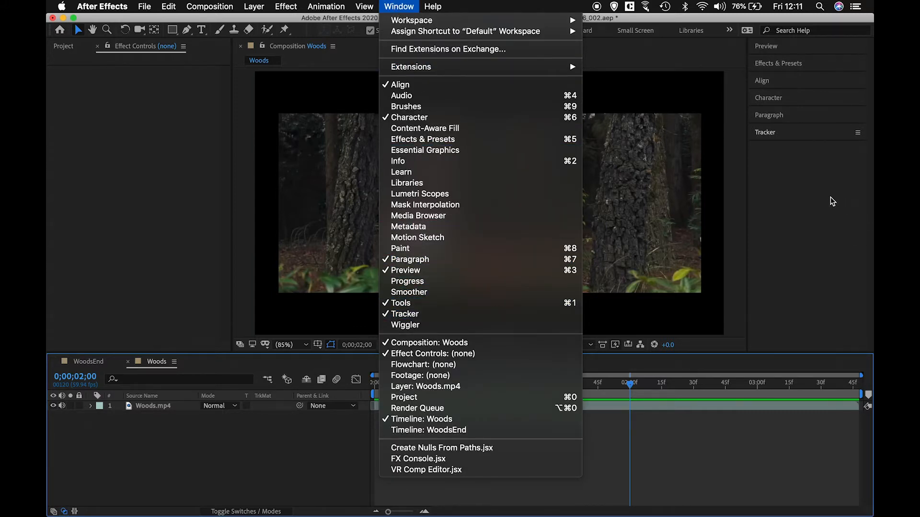
pyautogui.click(813, 143)
pyautogui.click(813, 139)
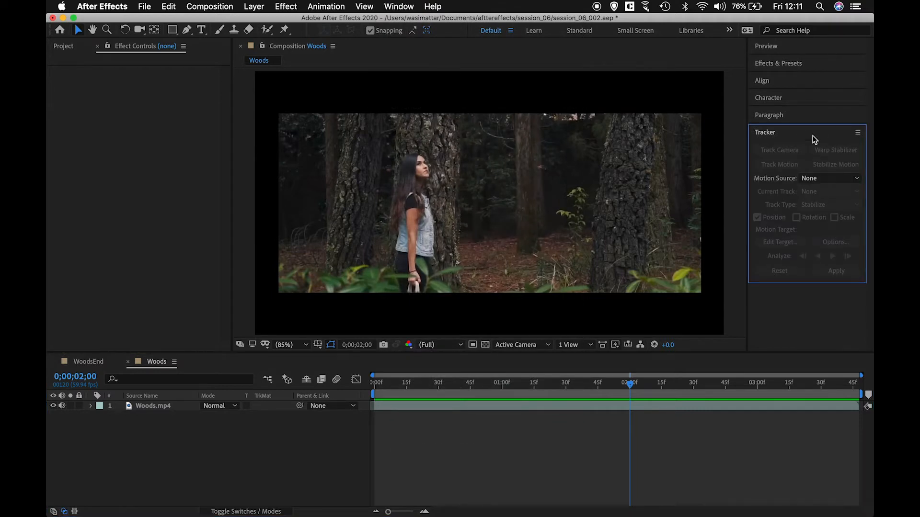
pyautogui.click(164, 409)
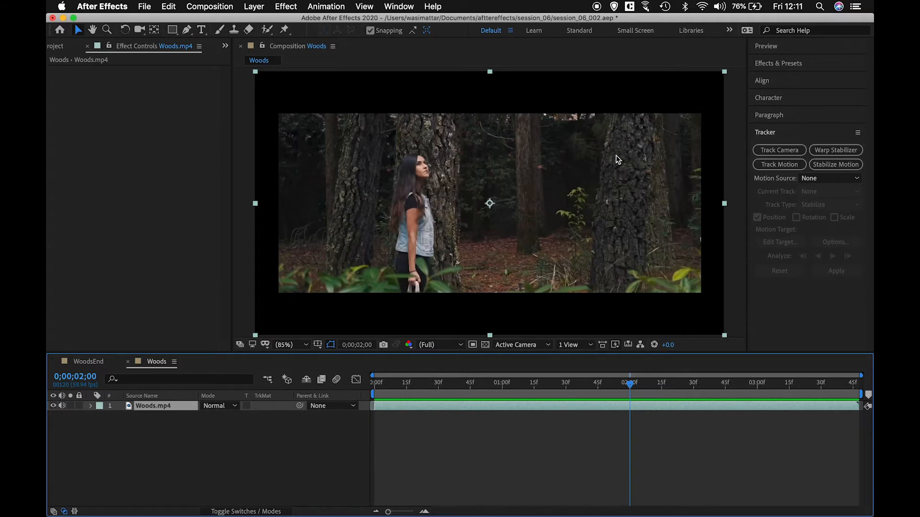
pyautogui.click(783, 166)
# - Place Track Point 1 precisely on a bark detail in the upper part of the large trunk beside the yellow-green plant
pyautogui.press('space')
pyautogui.moveTo(546, 195); pyautogui.dragTo(387, 245)
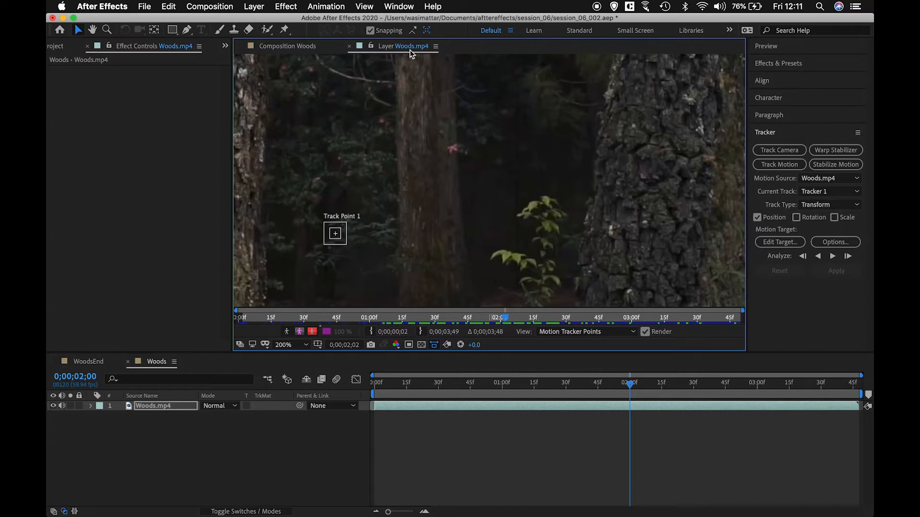
pyautogui.moveTo(341, 235); pyautogui.dragTo(646, 143)
pyautogui.moveTo(647, 142); pyautogui.dragTo(645, 144)
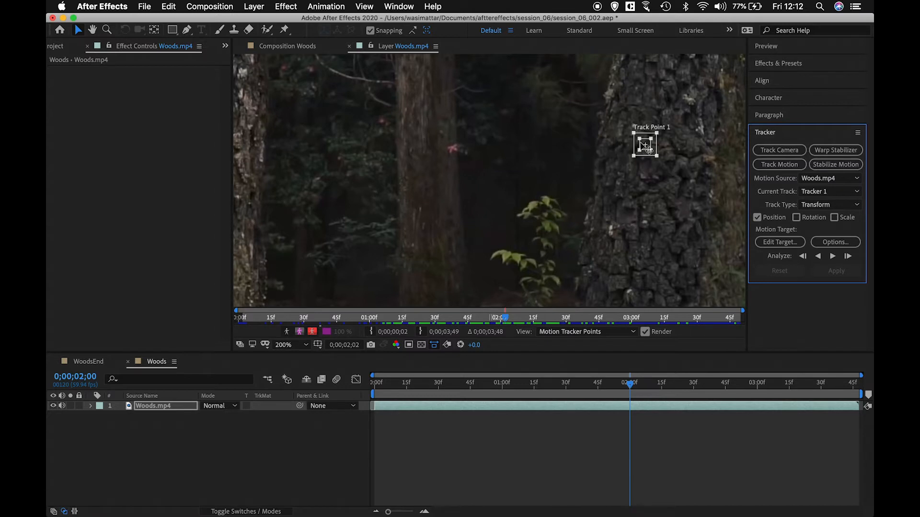
pyautogui.moveTo(645, 144); pyautogui.dragTo(643, 143)
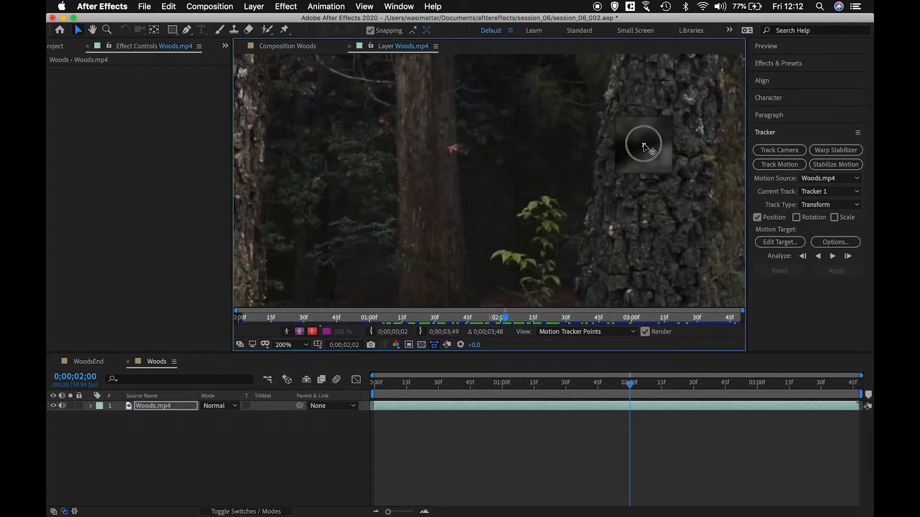
pyautogui.moveTo(643, 145); pyautogui.dragTo(643, 145)
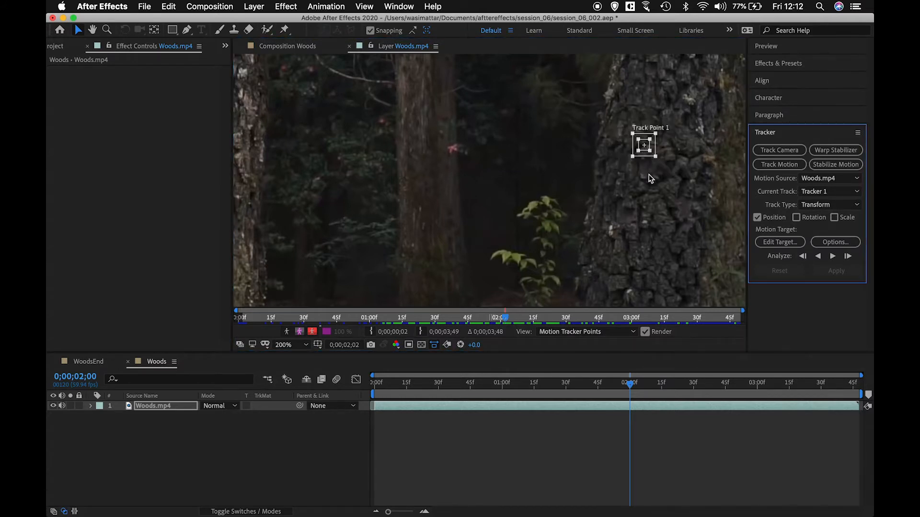
# - Analyze the track point forward to the clip's end, and backward from 0;00;02;00 to its start
pyautogui.click(832, 261)
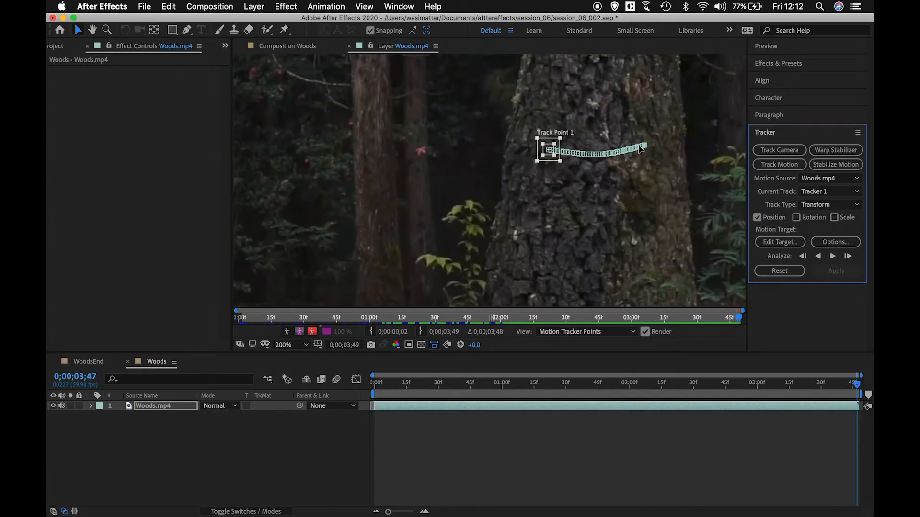
pyautogui.click(649, 384)
pyautogui.moveTo(647, 387); pyautogui.dragTo(629, 392)
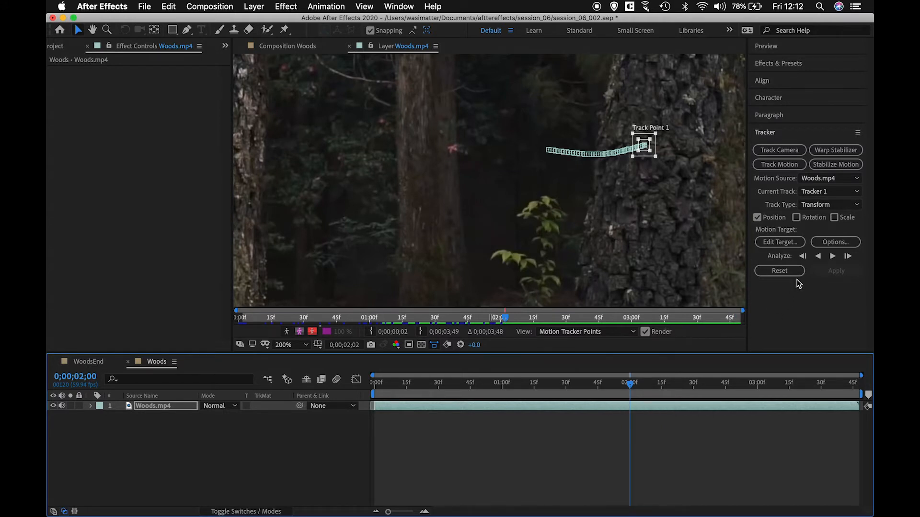
pyautogui.click(818, 256)
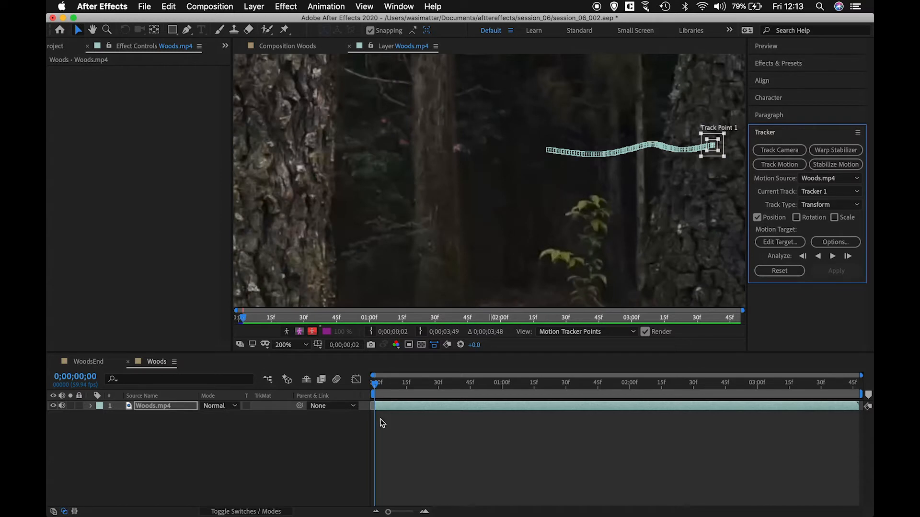
# - Fit the whole frame in the layer view and play back the tracked motion path to check it
pyautogui.click(297, 346)
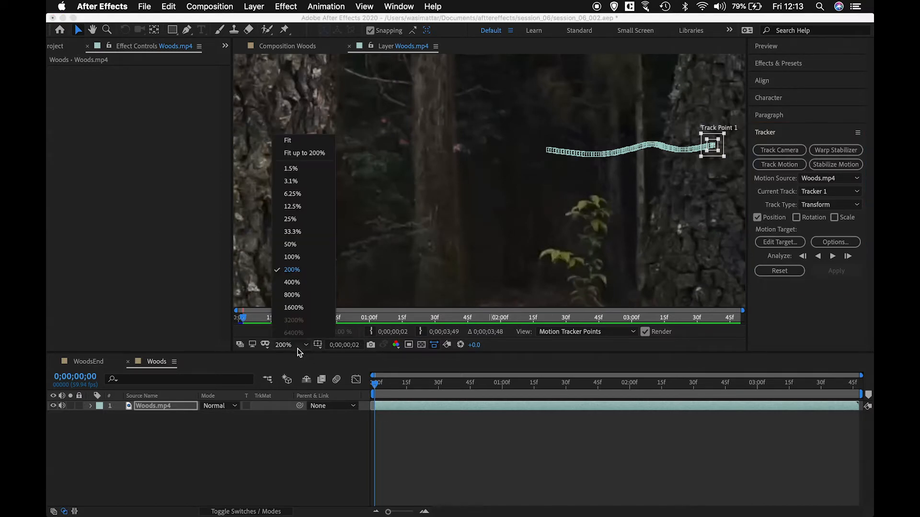
pyautogui.click(304, 143)
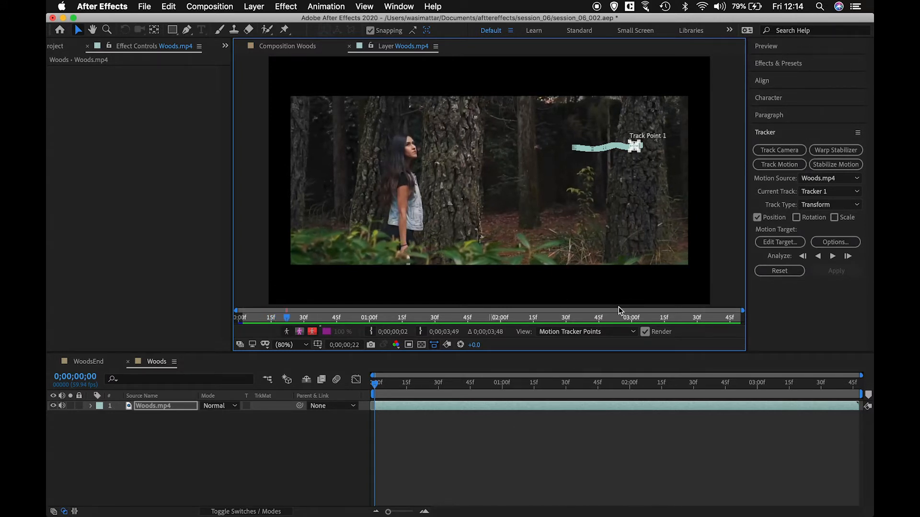
pyautogui.press('space')
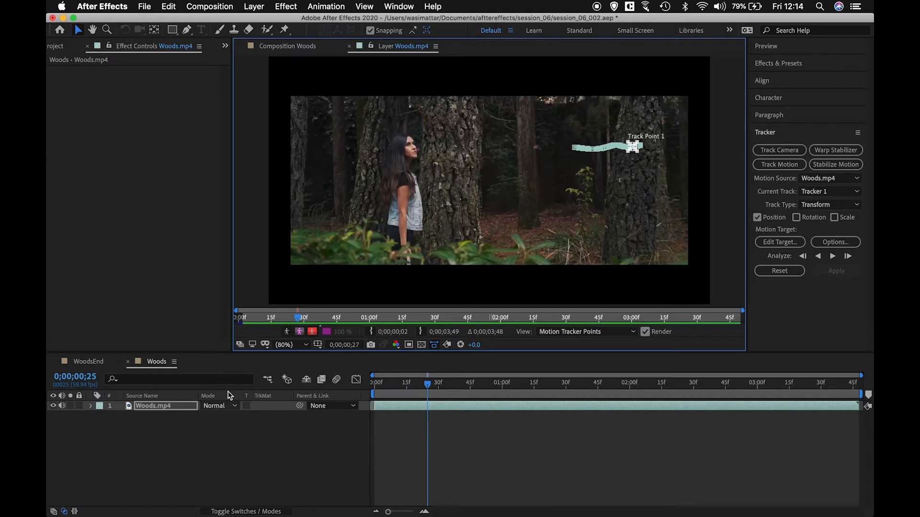
# - Add a null object to the Woods composition and rename it TrackingData
pyautogui.click(194, 433)
pyautogui.rightClick(194, 437)
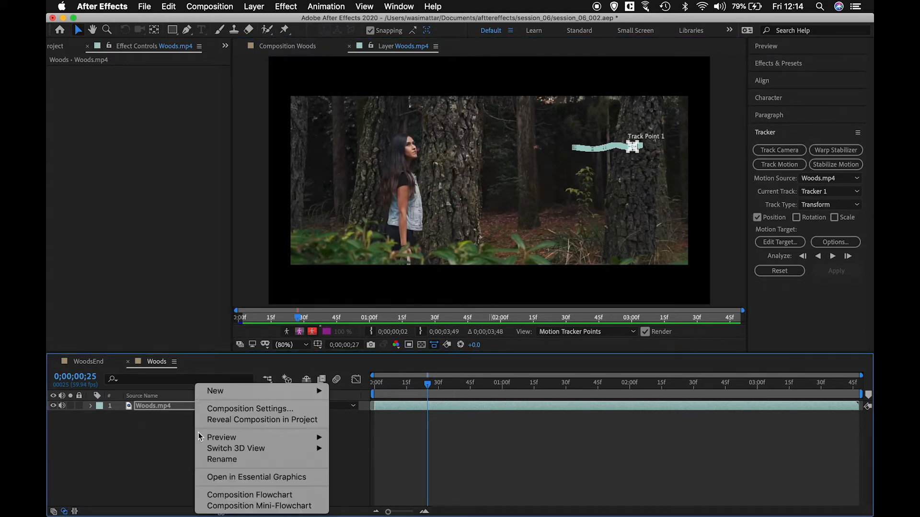
pyautogui.moveTo(252, 395)
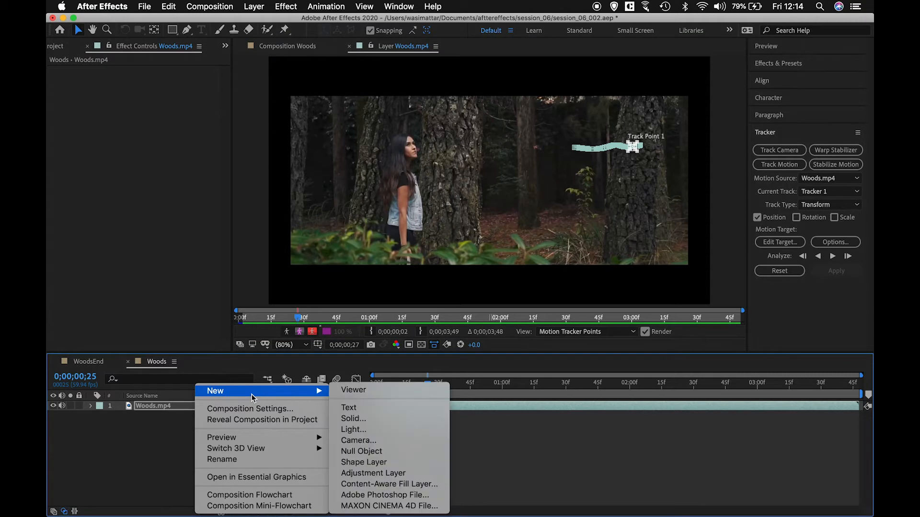
pyautogui.click(370, 452)
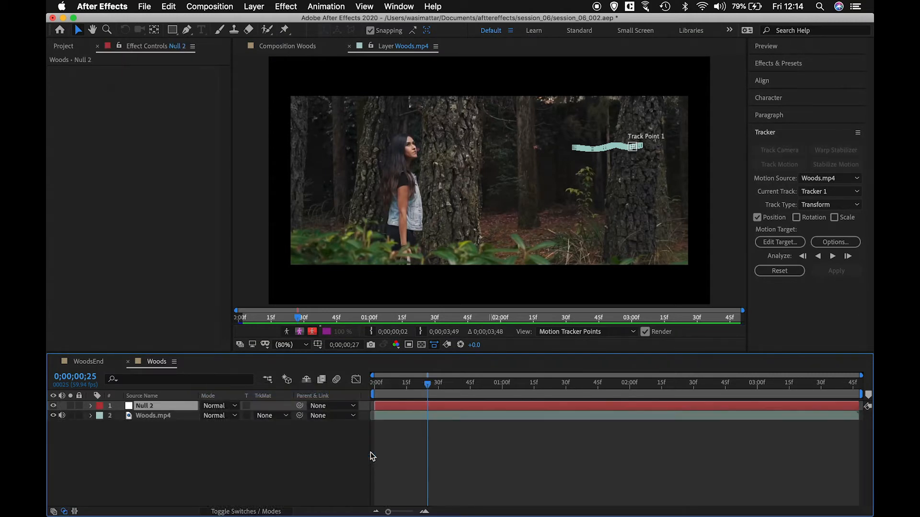
pyautogui.press('Return')
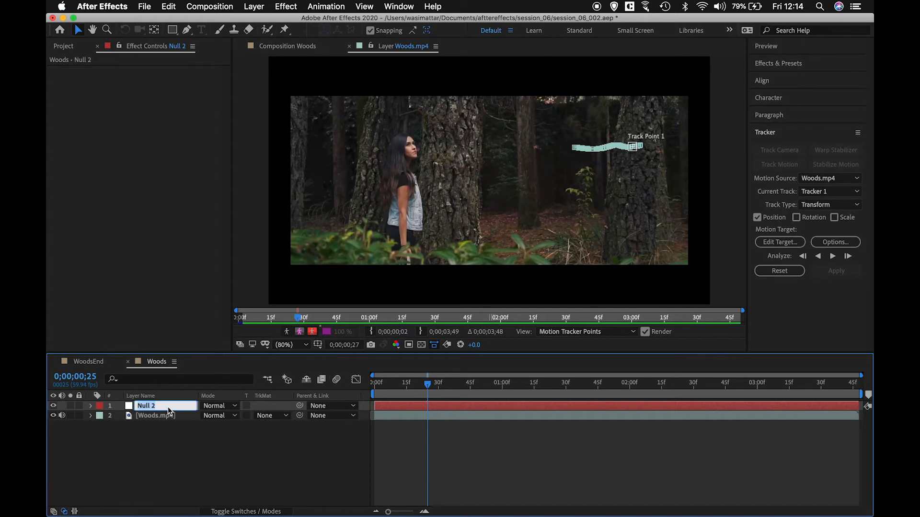
pyautogui.write('TrackingData')
pyautogui.press('super+a')
pyautogui.click(173, 434)
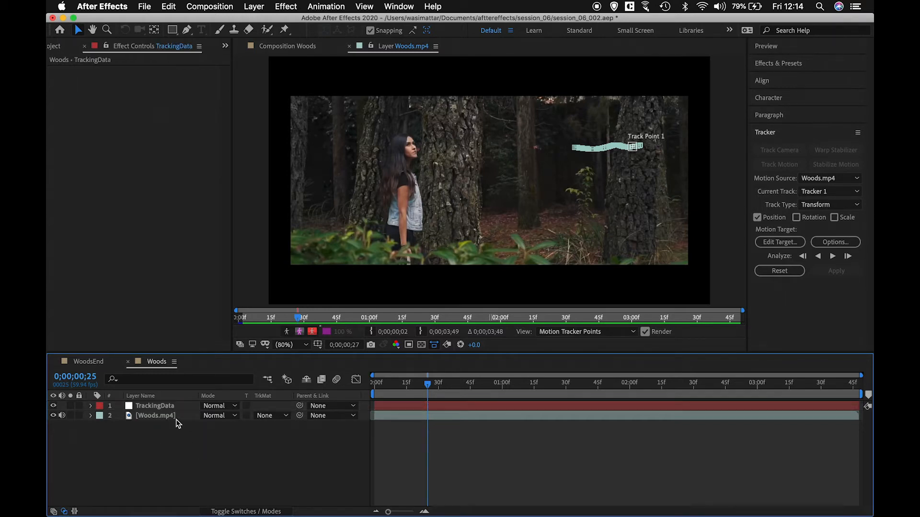
# - Check the null in the composition view and set the TrackingData layer as the motion target of Tracker 1
pyautogui.click(172, 408)
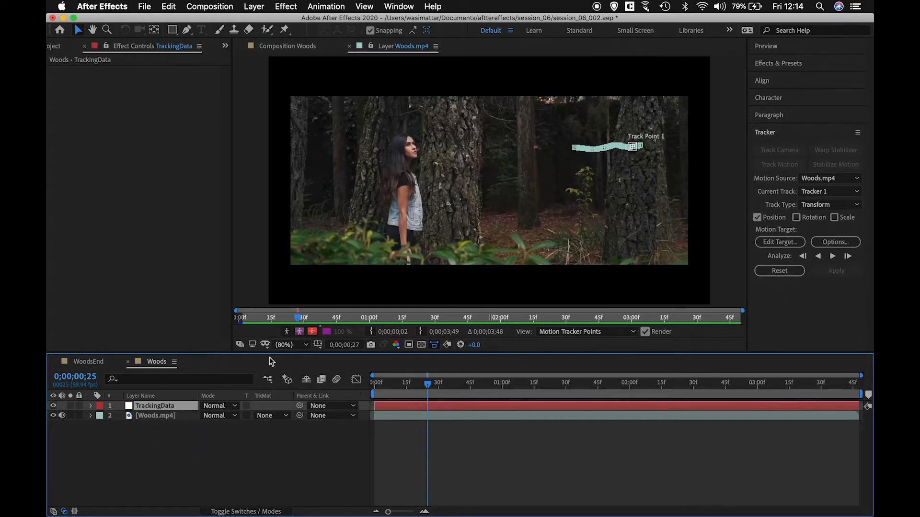
pyautogui.click(298, 48)
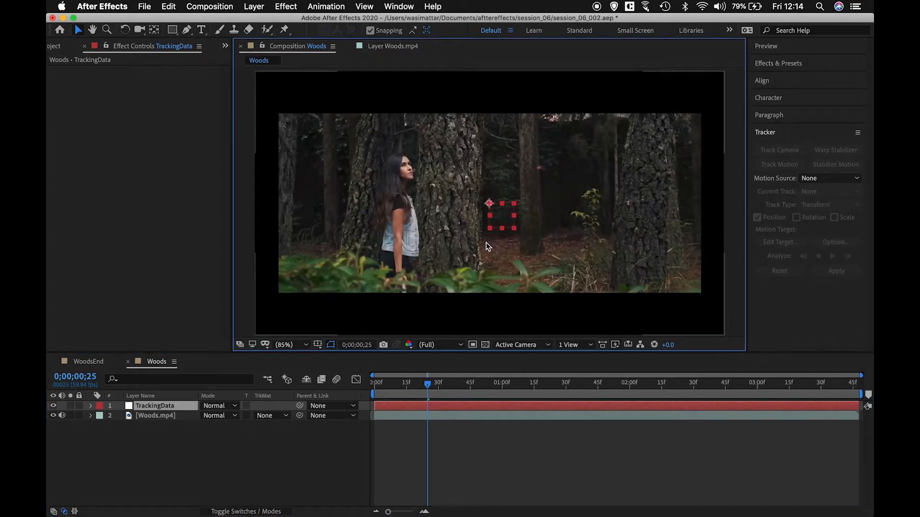
pyautogui.click(399, 47)
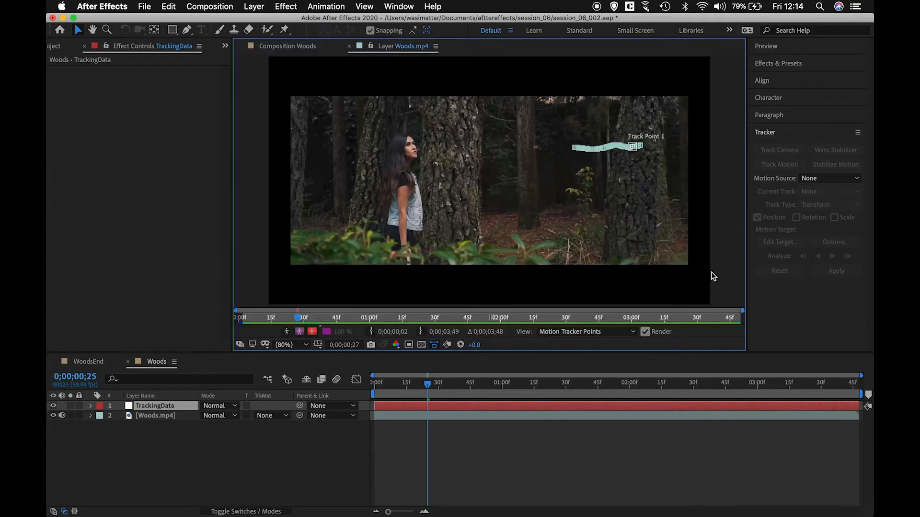
pyautogui.click(632, 146)
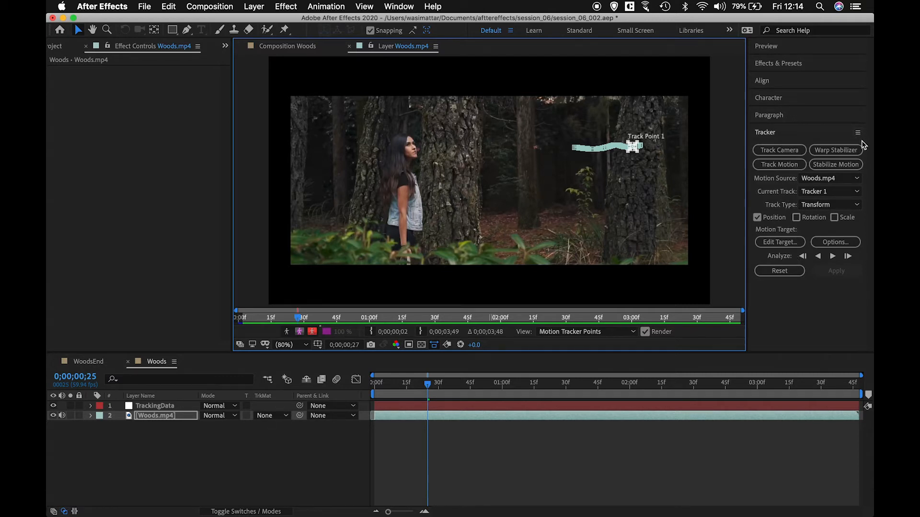
pyautogui.click(789, 244)
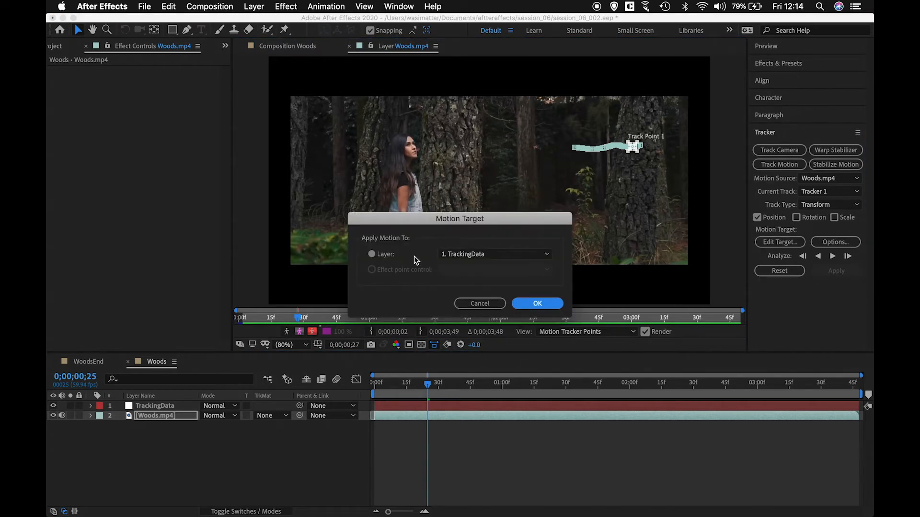
pyautogui.click(461, 255)
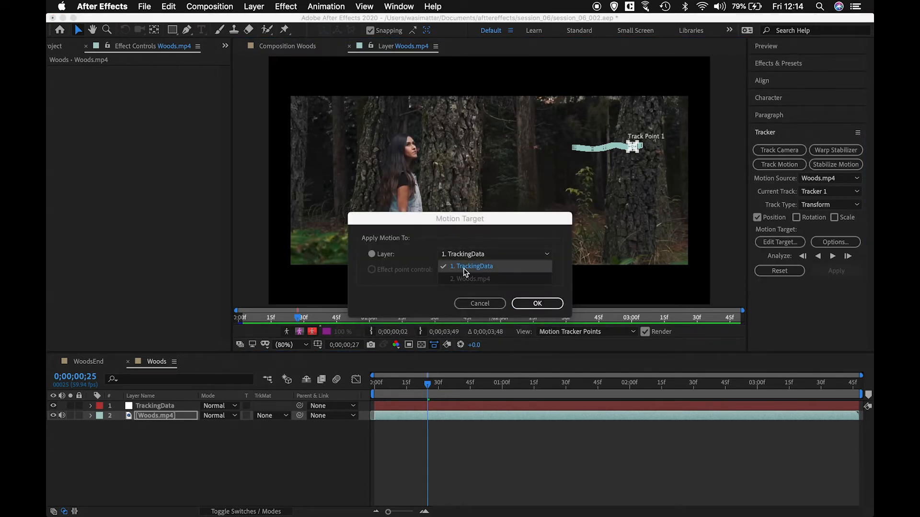
pyautogui.click(463, 269)
pyautogui.click(534, 305)
# - Apply the tracker's motion data to the TrackingData null in the X and Y dimensions and collapse the Woods.mp4 layer's properties
pyautogui.click(844, 275)
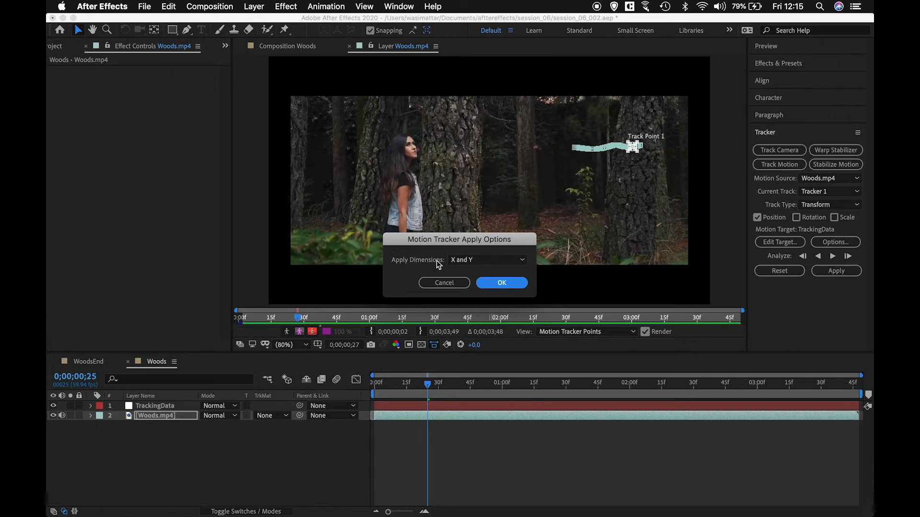
pyautogui.click(476, 260)
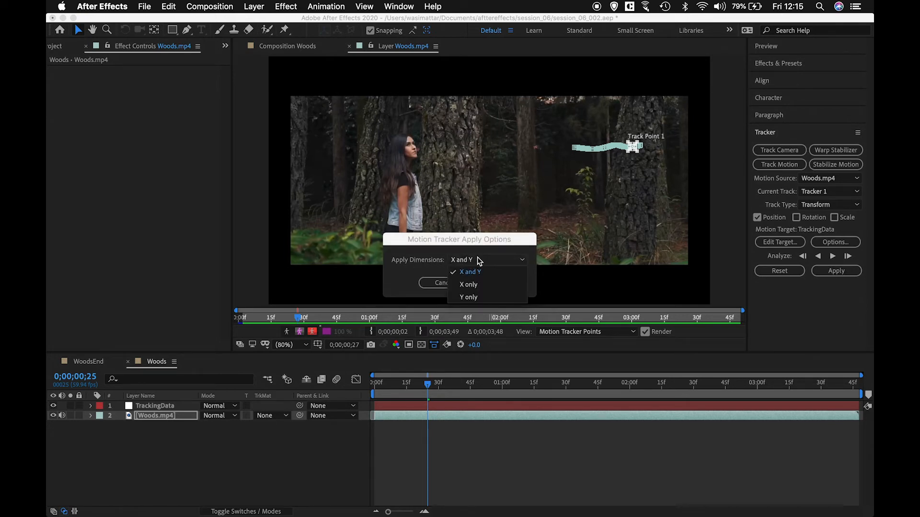
pyautogui.click(476, 273)
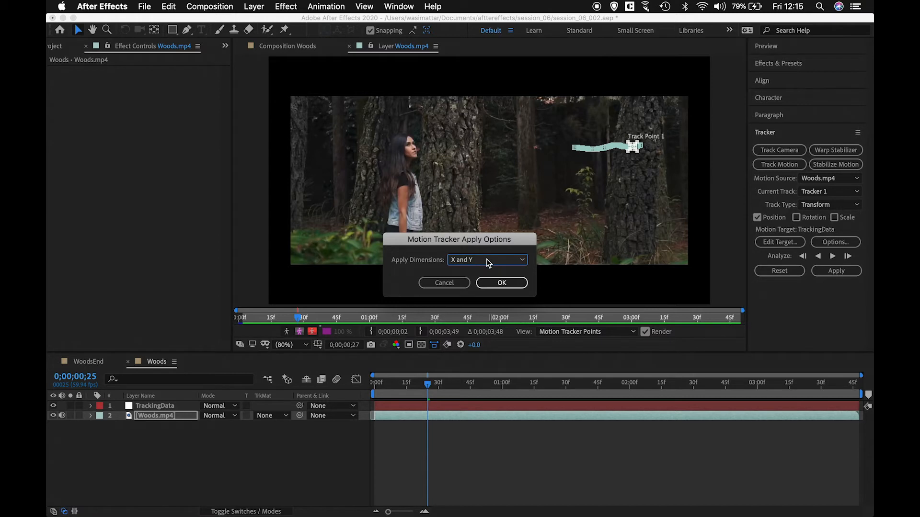
pyautogui.click(502, 284)
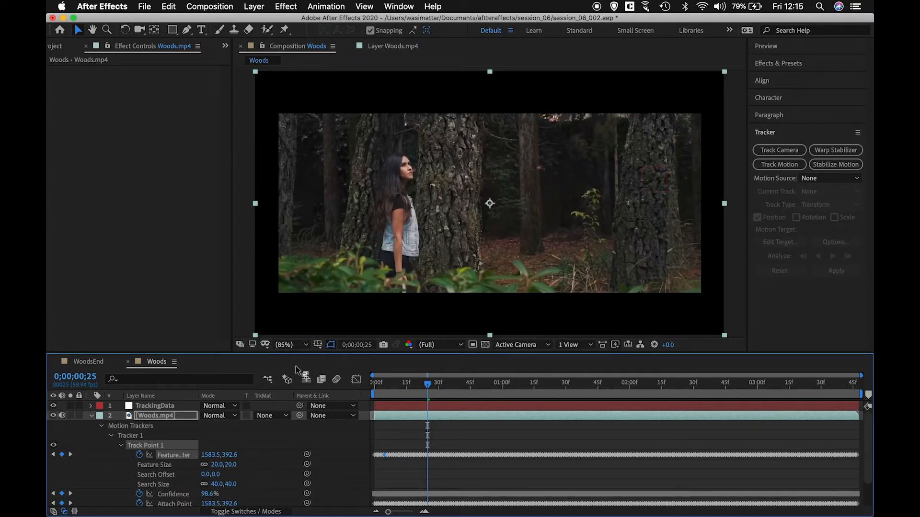
pyautogui.click(91, 415)
# - Select the TrackingData layer and preview the Woods composition from its start to check the null's motion
pyautogui.click(158, 407)
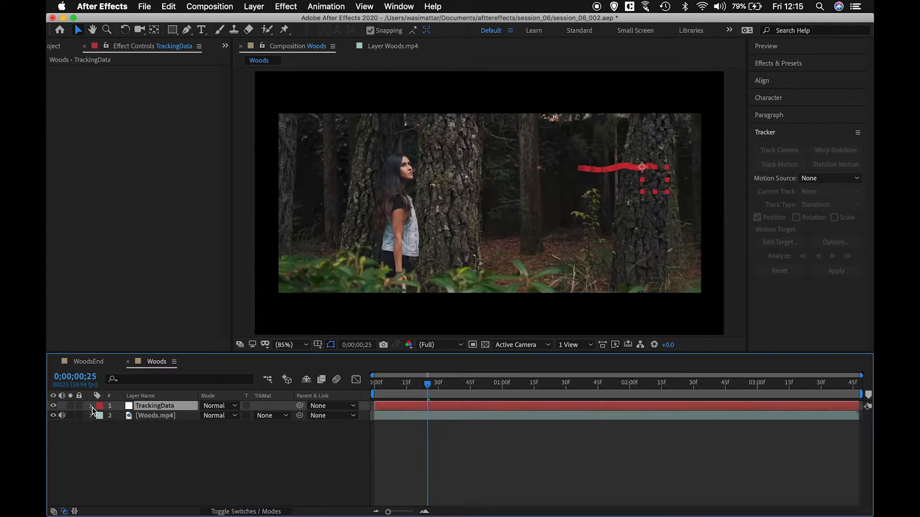
pyautogui.click(91, 406)
pyautogui.click(92, 407)
pyautogui.moveTo(424, 387); pyautogui.dragTo(354, 393)
pyautogui.press('space')
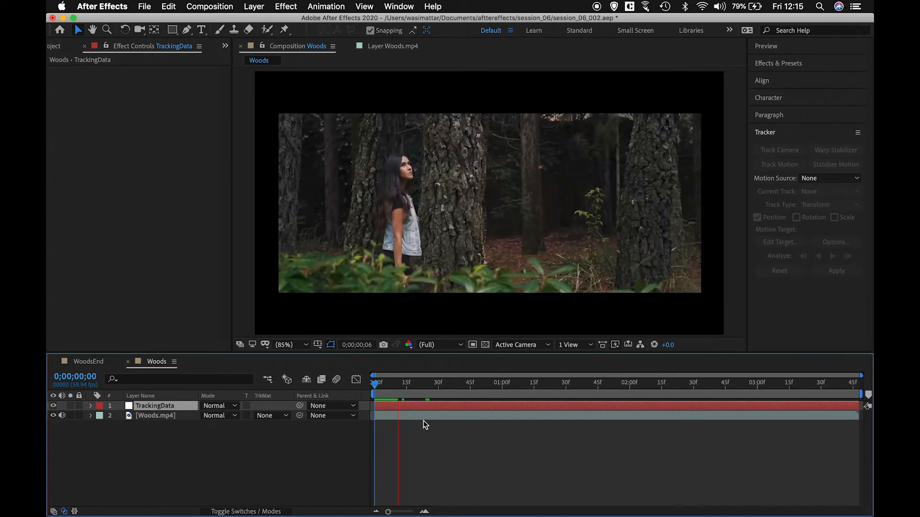
pyautogui.press('space')
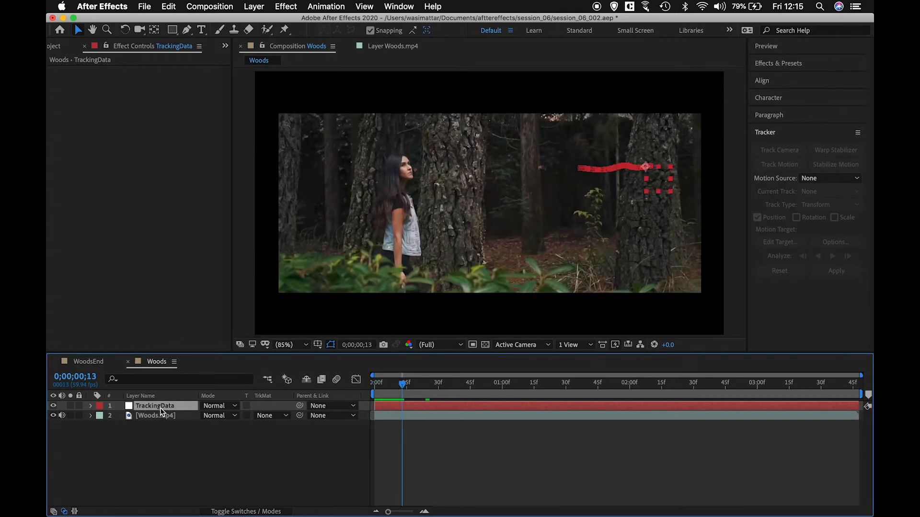
# - Reveal the TrackingData null's Position keyframes and scrub through the timeline to check that the null follows the tree
pyautogui.moveTo(403, 387); pyautogui.dragTo(408, 386)
pyautogui.press('p')
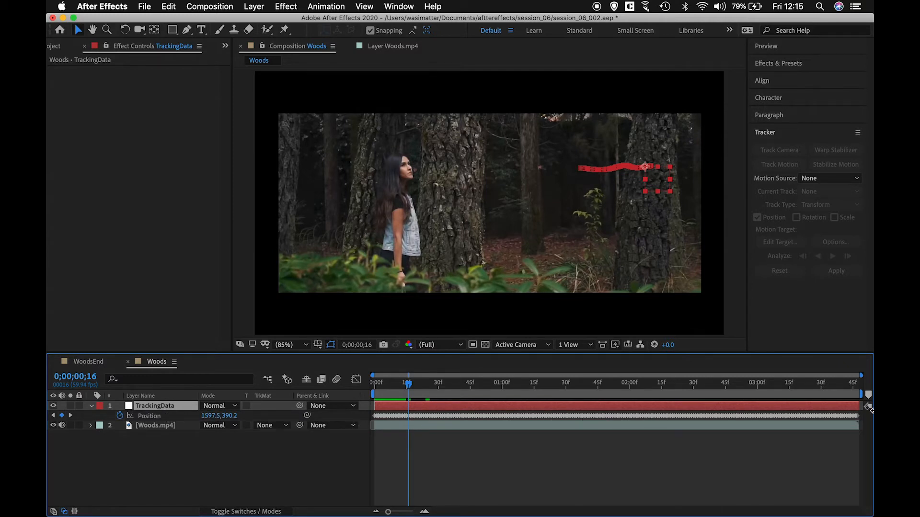
pyautogui.moveTo(413, 386); pyautogui.dragTo(631, 388)
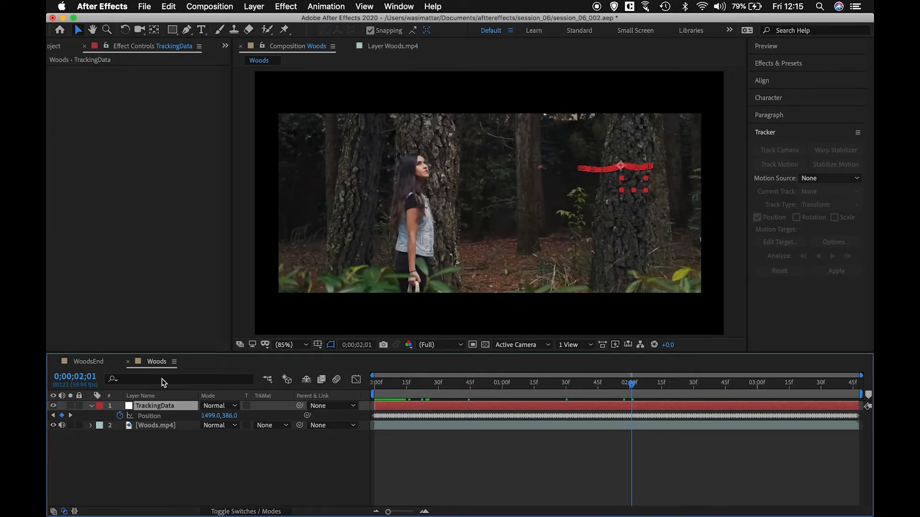
# - Move the current time to 0;00;02;00, collapse the TrackingData layer's properties and deselect the layer
pyautogui.click(74, 377)
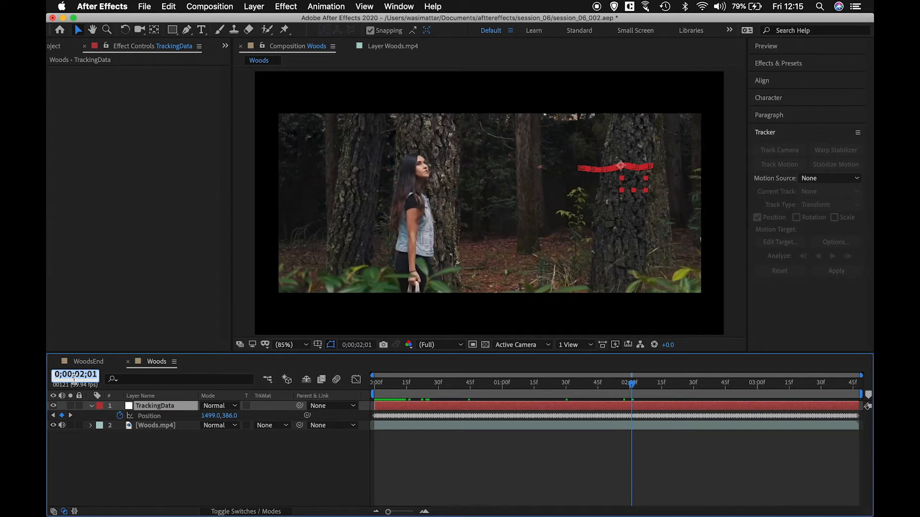
pyautogui.write('2.')
pyautogui.press('Return')
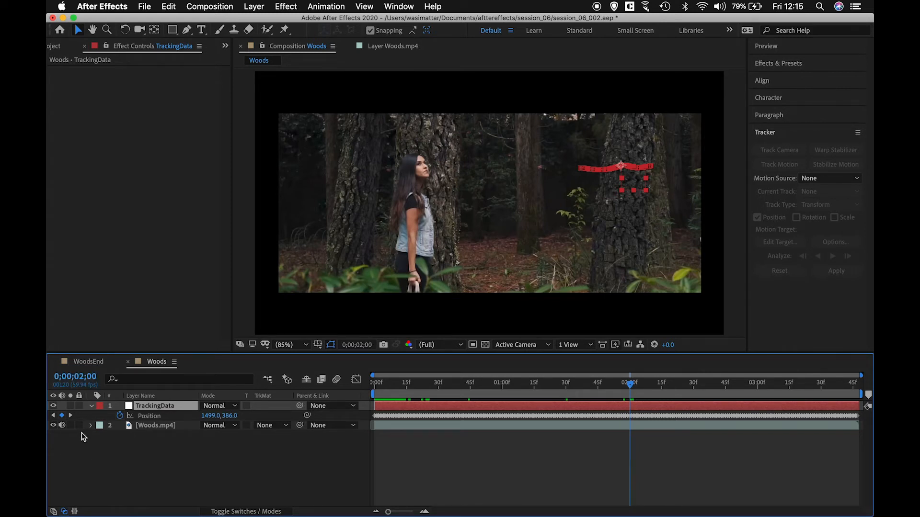
pyautogui.click(92, 406)
pyautogui.click(108, 433)
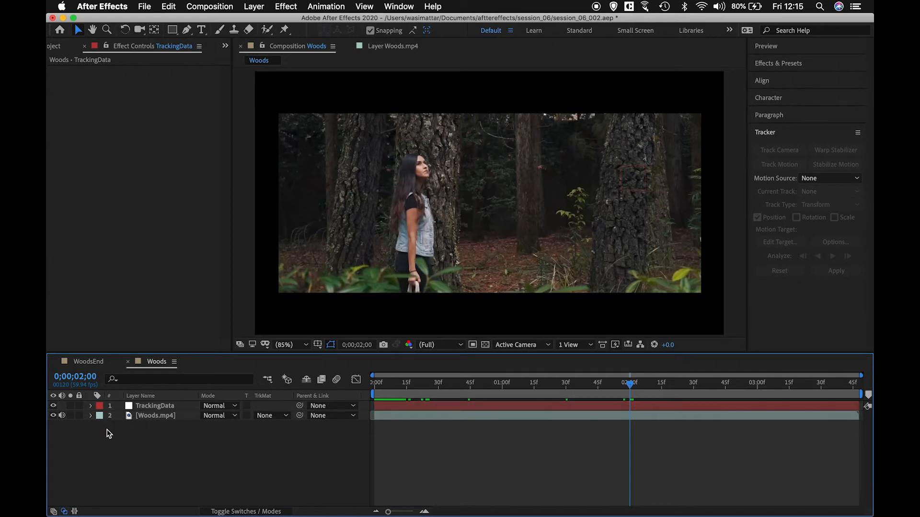
# - Create a 1920 x 1080 px red solid with colour FA4444 and name it TreeRotoMain
pyautogui.rightClick(156, 453)
pyautogui.moveTo(200, 388)
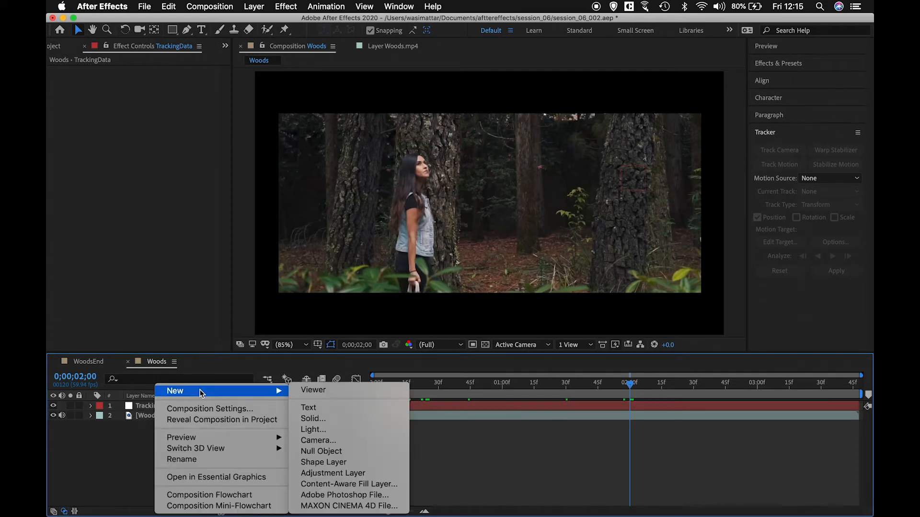
pyautogui.click(369, 419)
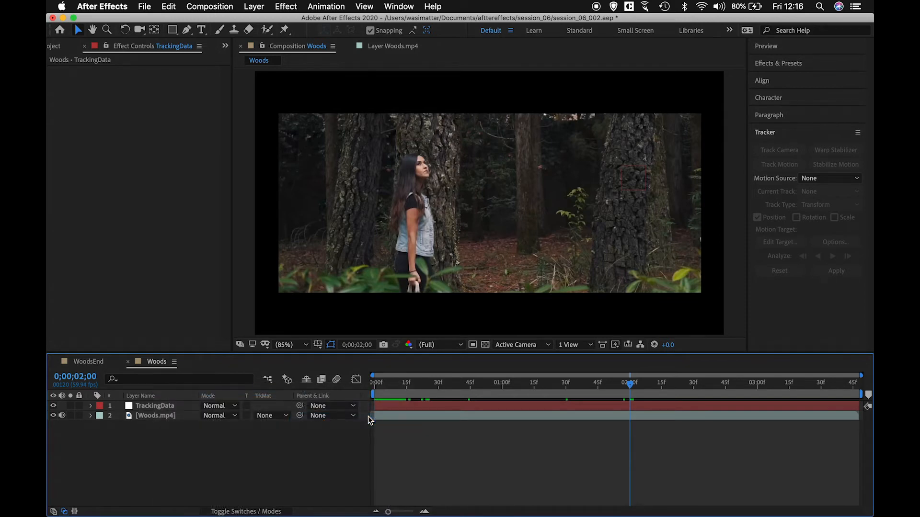
pyautogui.click(462, 348)
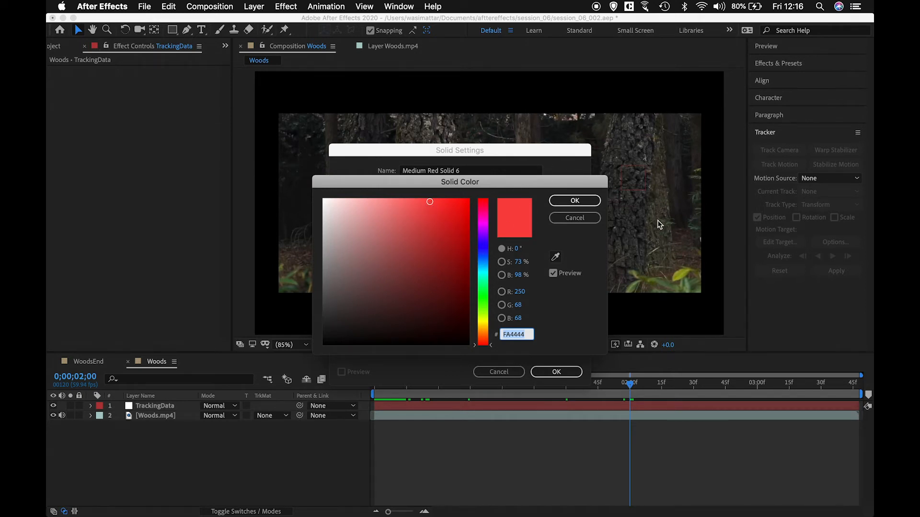
pyautogui.click(572, 200)
pyautogui.moveTo(483, 172); pyautogui.dragTo(391, 170)
pyautogui.write('TreeRotoMain')
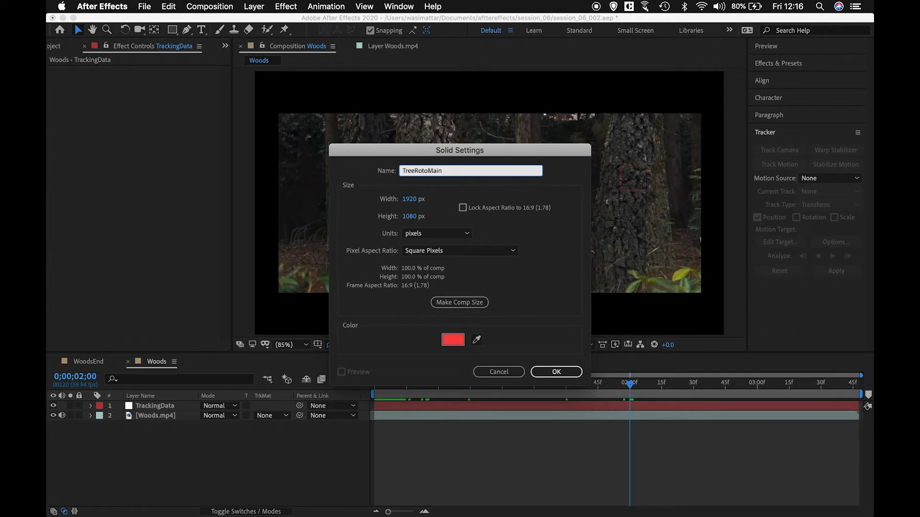
pyautogui.click(551, 372)
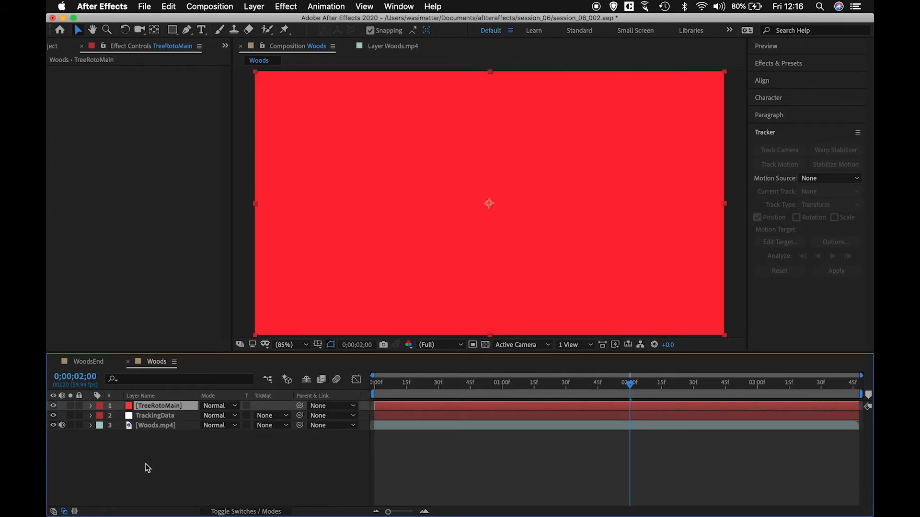
# - Hide the TreeRotoMain solid and start a Pen mask on it, from just above the footage down the tracked tree's left edge
pyautogui.click(53, 406)
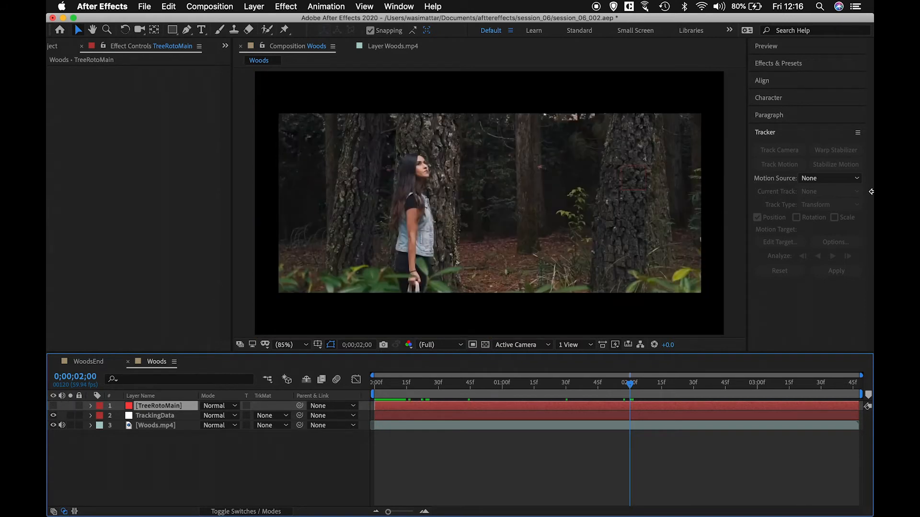
pyautogui.click(187, 29)
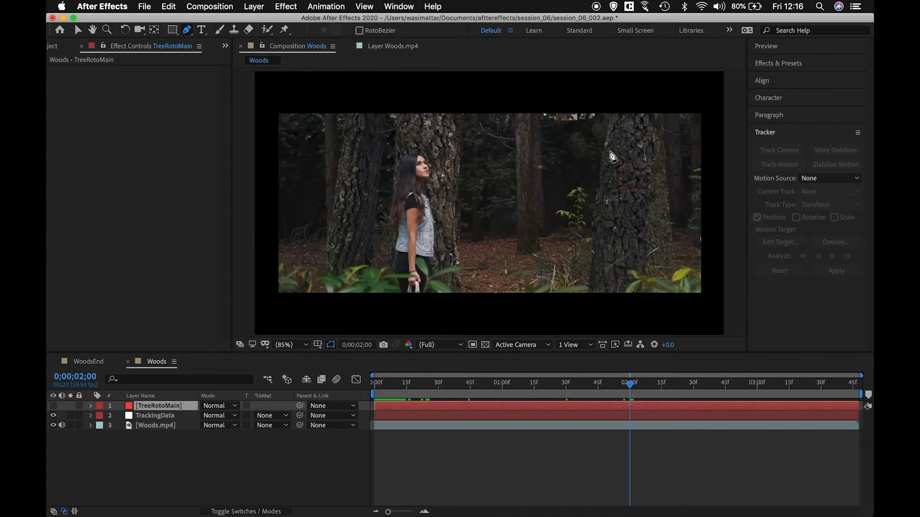
pyautogui.scroll(-1, 616, 150)
pyautogui.press('.')
pyautogui.press('.')
pyautogui.press('space')
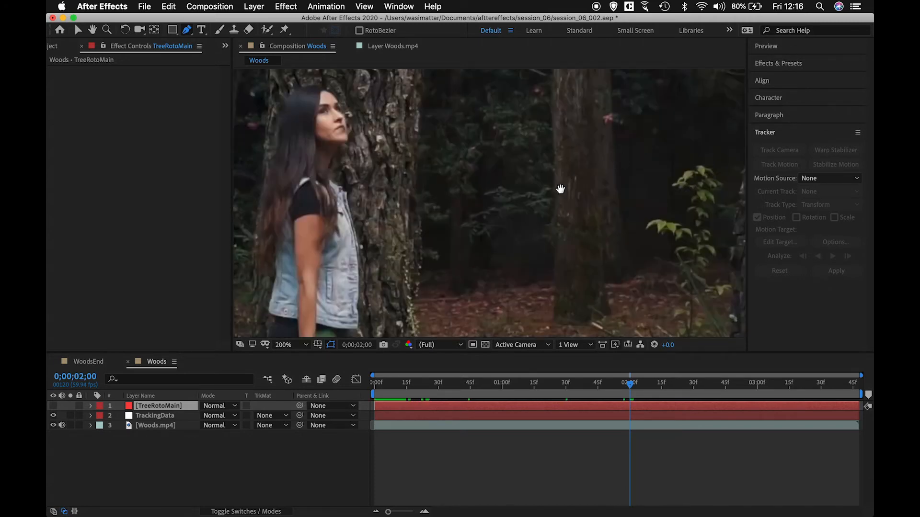
pyautogui.moveTo(479, 185); pyautogui.dragTo(335, 253)
pyautogui.moveTo(631, 158); pyautogui.dragTo(459, 241)
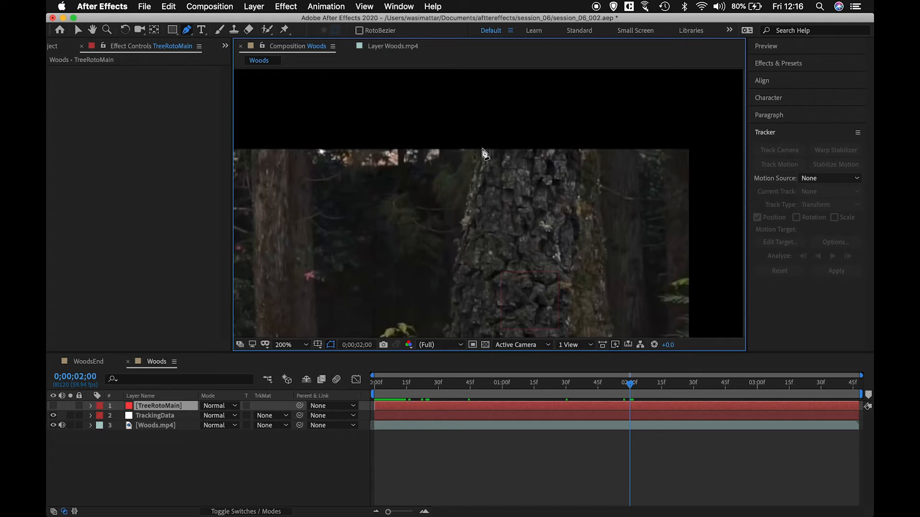
pyautogui.click(476, 129)
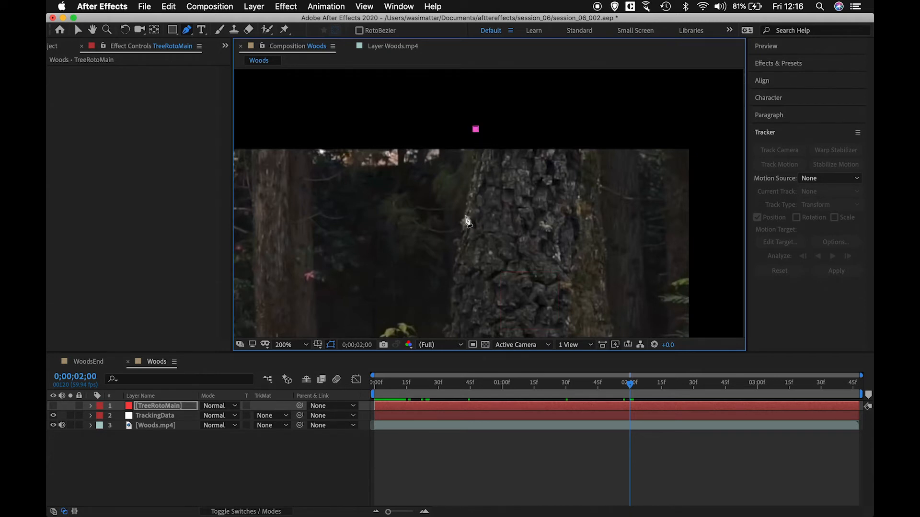
pyautogui.moveTo(471, 192); pyautogui.dragTo(468, 198)
# - Trace the TreeRotoMain mask closely down the left bark edge of the tree to the footage's lower border
pyautogui.scroll(-1, 474, 196)
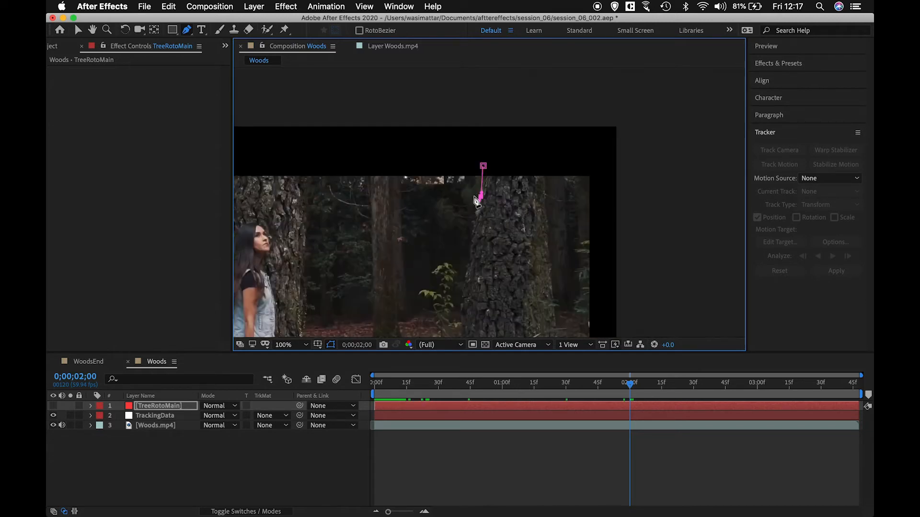
pyautogui.scroll(1, 473, 197)
pyautogui.scroll(1, 476, 203)
pyautogui.click(537, 240)
pyautogui.moveTo(538, 240); pyautogui.dragTo(557, 224)
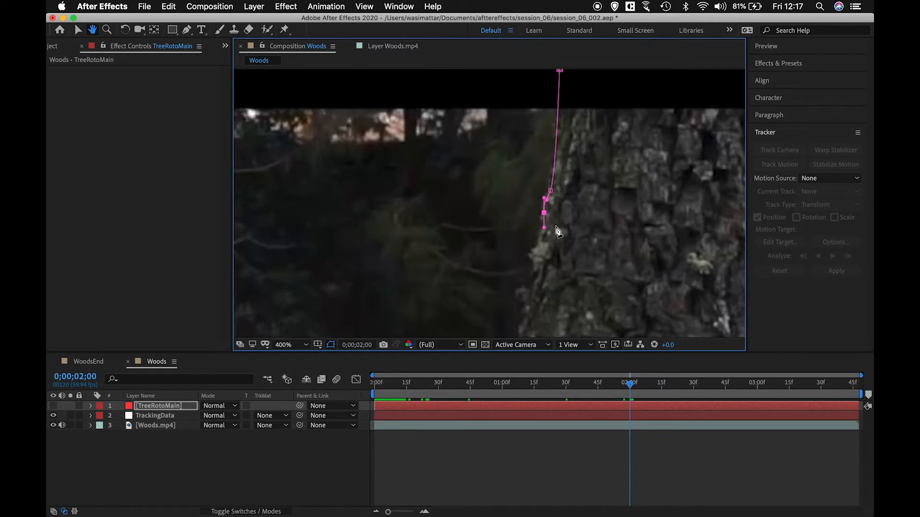
pyautogui.click(540, 236)
pyautogui.click(538, 246)
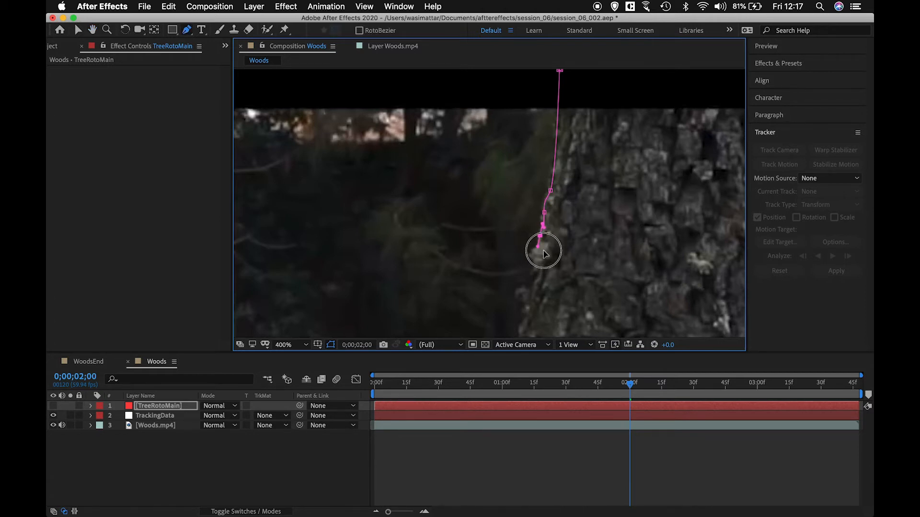
pyautogui.moveTo(540, 236)
pyautogui.mouseDown()
pyautogui.moveTo(555, 233)
pyautogui.moveTo(545, 228)
pyautogui.mouseUp()
pyautogui.moveTo(544, 213); pyautogui.dragTo(541, 212)
pyautogui.moveTo(536, 245); pyautogui.dragTo(527, 279)
pyautogui.moveTo(517, 289); pyautogui.dragTo(512, 298)
pyautogui.moveTo(551, 294); pyautogui.dragTo(495, 301)
pyautogui.moveTo(543, 235); pyautogui.dragTo(555, 142)
pyautogui.moveTo(505, 224); pyautogui.dragTo(500, 231)
pyautogui.moveTo(498, 247); pyautogui.dragTo(504, 282)
pyautogui.moveTo(495, 288); pyautogui.dragTo(536, 236)
pyautogui.click(498, 275)
pyautogui.moveTo(524, 239); pyautogui.dragTo(523, 263)
pyautogui.press('super+z')
pyautogui.moveTo(559, 256); pyautogui.dragTo(582, 216)
pyautogui.moveTo(534, 246)
pyautogui.mouseDown()
pyautogui.moveTo(539, 265)
pyautogui.moveTo(536, 251)
pyautogui.mouseUp()
pyautogui.moveTo(531, 282); pyautogui.dragTo(531, 285)
pyautogui.moveTo(531, 321); pyautogui.dragTo(531, 266)
pyautogui.moveTo(525, 271); pyautogui.dragTo(577, 232)
pyautogui.click(535, 275)
pyautogui.moveTo(551, 255); pyautogui.dragTo(550, 301)
pyautogui.moveTo(557, 298); pyautogui.dragTo(556, 205)
pyautogui.moveTo(541, 277); pyautogui.dragTo(541, 304)
pyautogui.moveTo(578, 254); pyautogui.dragTo(577, 156)
pyautogui.moveTo(580, 290); pyautogui.dragTo(581, 191)
pyautogui.click(535, 278)
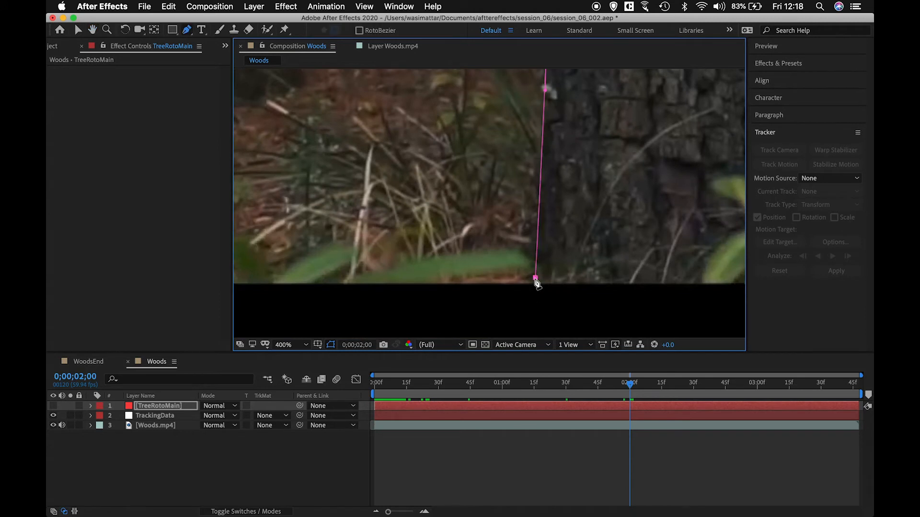
# - Carry the mask across the base of the trunk and start it up the dark trunk's right edge
pyautogui.moveTo(599, 259); pyautogui.dragTo(561, 262)
pyautogui.click(499, 297)
pyautogui.moveTo(729, 329); pyautogui.dragTo(511, 325)
pyautogui.click(532, 296)
pyautogui.click(537, 264)
pyautogui.moveTo(544, 188); pyautogui.dragTo(514, 333)
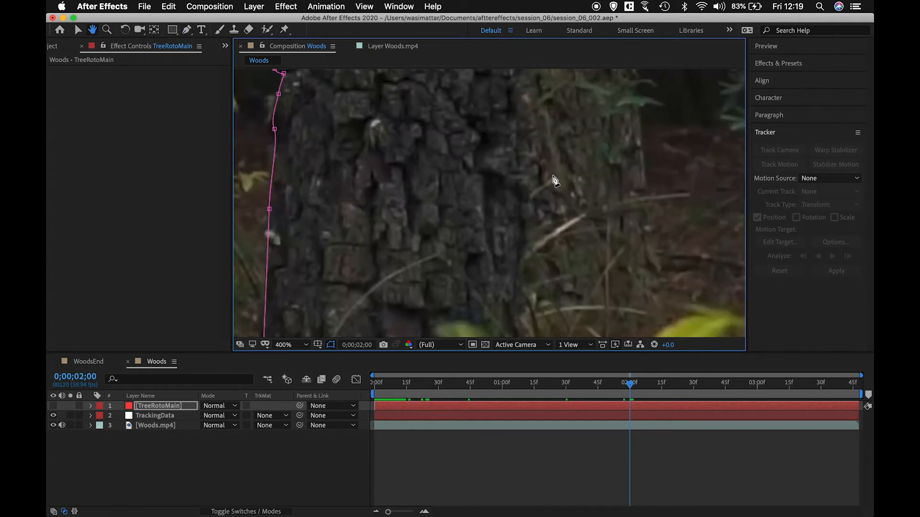
# - Trace the mask up the trunk's right edge to above the footage and close it at the starting point
pyautogui.click(528, 223)
pyautogui.moveTo(531, 201); pyautogui.dragTo(529, 186)
pyautogui.moveTo(526, 174); pyautogui.dragTo(519, 168)
pyautogui.moveTo(546, 125); pyautogui.dragTo(475, 240)
pyautogui.click(476, 233)
pyautogui.moveTo(472, 181); pyautogui.dragTo(488, 148)
pyautogui.moveTo(512, 136); pyautogui.dragTo(528, 259)
pyautogui.moveTo(511, 248); pyautogui.dragTo(513, 243)
pyautogui.moveTo(509, 182); pyautogui.dragTo(499, 262)
pyautogui.moveTo(497, 215); pyautogui.dragTo(518, 239)
pyautogui.moveTo(520, 226); pyautogui.dragTo(526, 223)
pyautogui.moveTo(528, 192); pyautogui.dragTo(526, 148)
pyautogui.moveTo(549, 154); pyautogui.dragTo(547, 271)
pyautogui.moveTo(524, 241); pyautogui.dragTo(524, 233)
pyautogui.click(525, 174)
pyautogui.click(532, 125)
pyautogui.click(321, 95)
pyautogui.moveTo(532, 125); pyautogui.dragTo(533, 106)
# - Make the TreeRotoMain solid visible again and hide the mask outline and layer controls in the composition view
pyautogui.click(304, 345)
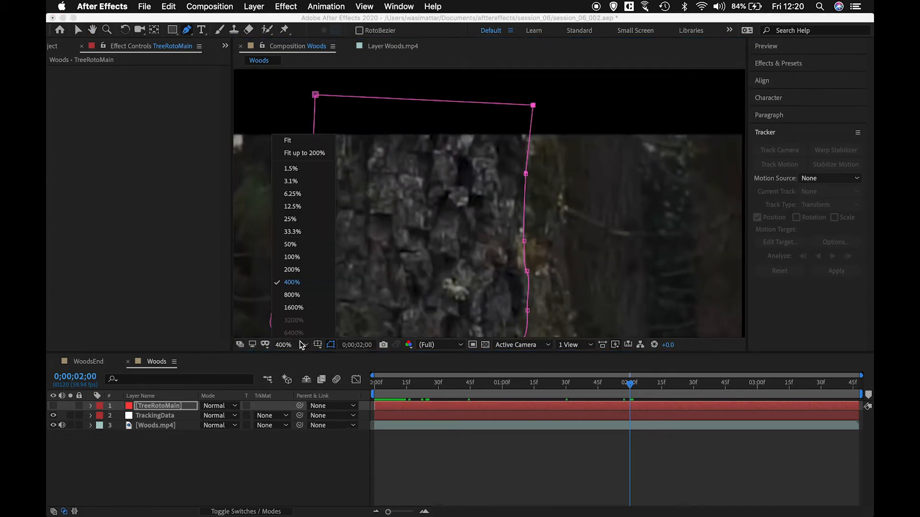
pyautogui.click(312, 141)
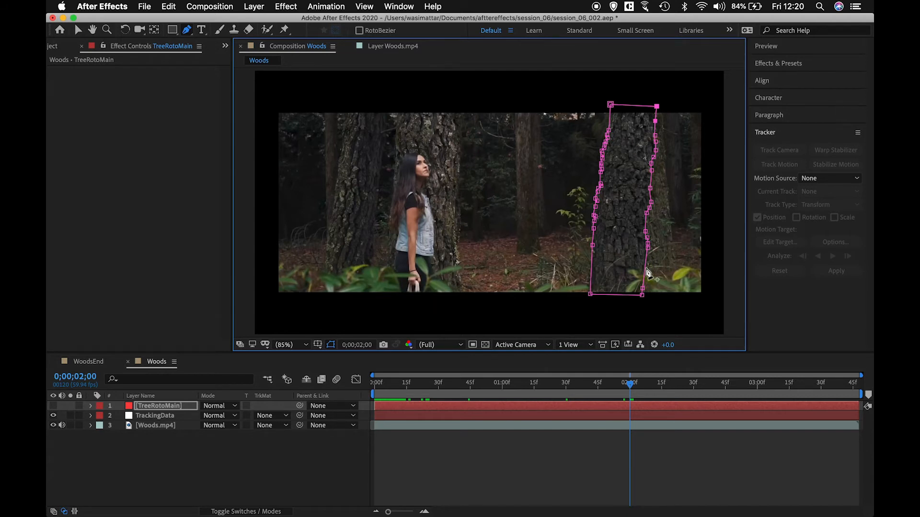
pyautogui.click(78, 32)
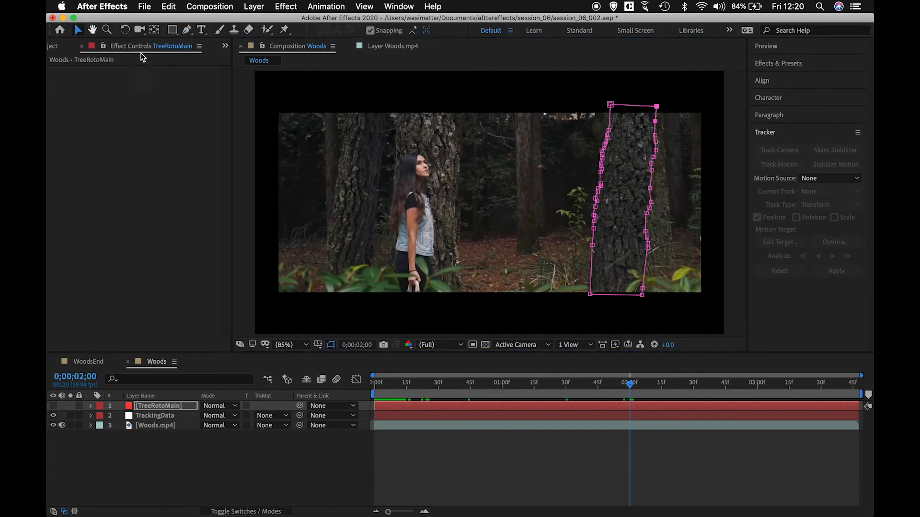
pyautogui.click(568, 88)
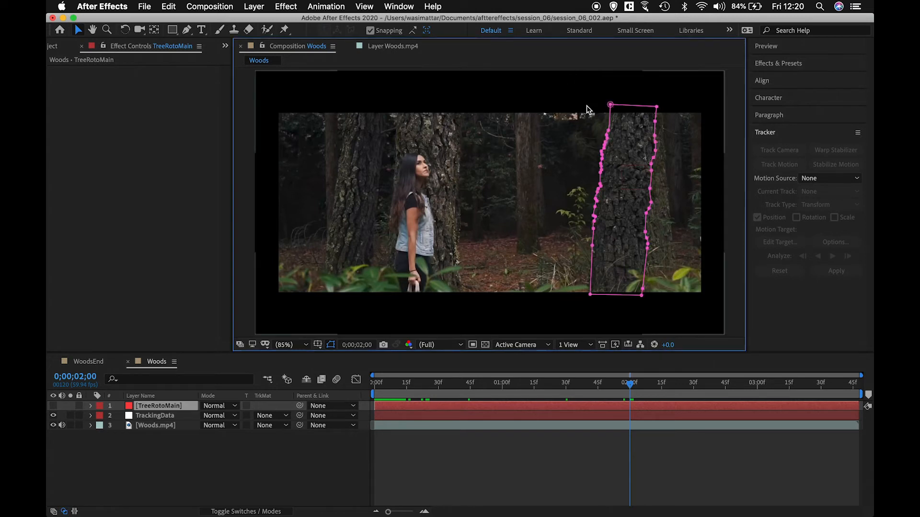
pyautogui.click(53, 406)
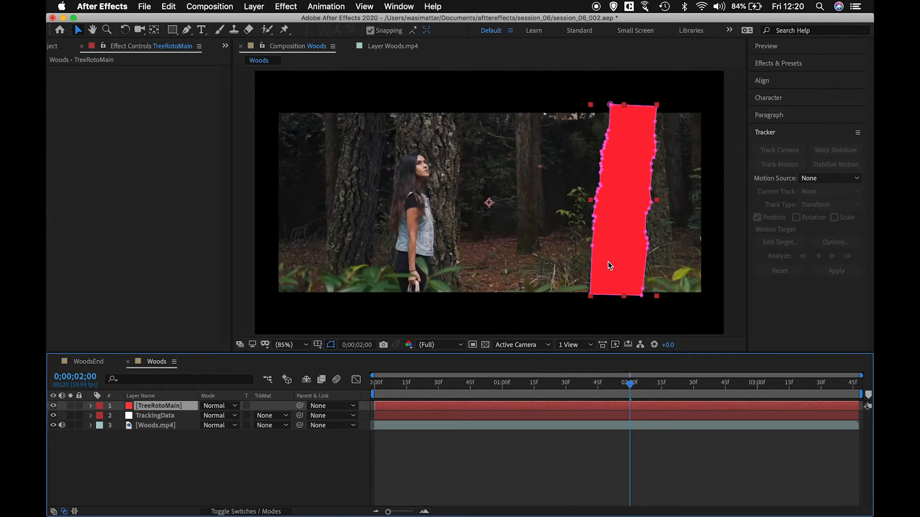
pyautogui.press('super+shift+h')
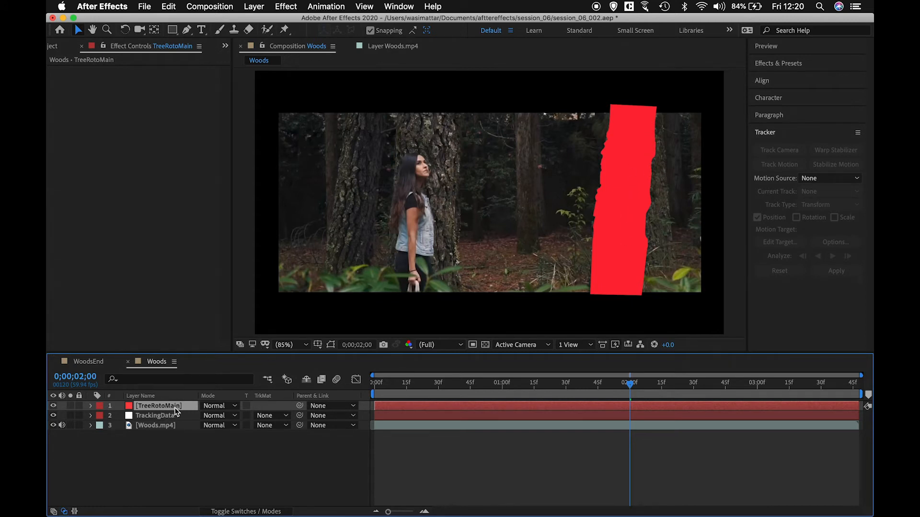
# - Set the TreeRotoMain layer's opacity to 50%
pyautogui.press('t')
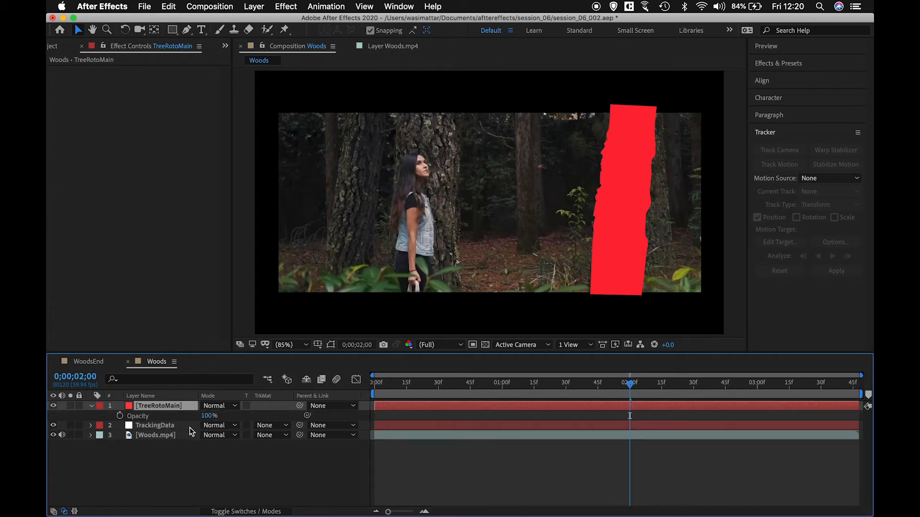
pyautogui.click(208, 417)
pyautogui.write('50')
pyautogui.press('Return')
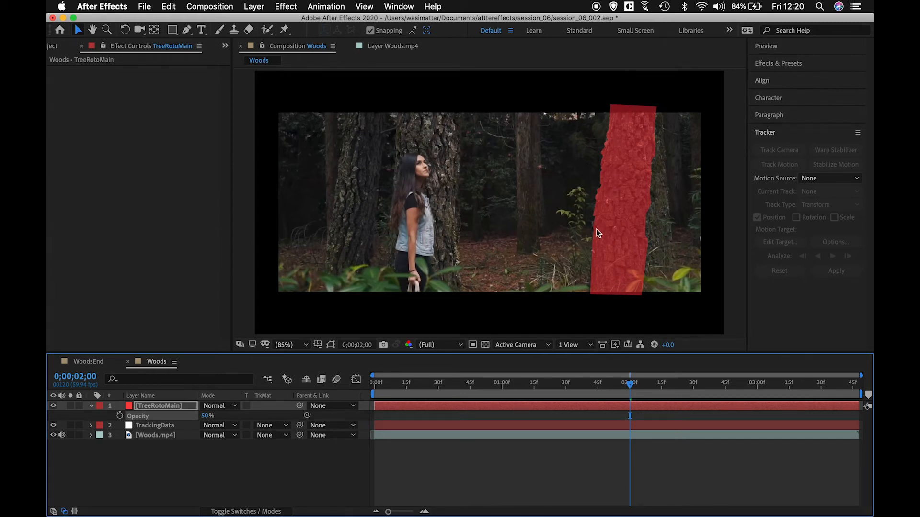
# - Set the mask feather on TreeRotoMain's Mask 1 to 3 pixels
pyautogui.scroll(-3, 596, 229)
pyautogui.scroll(4, 596, 228)
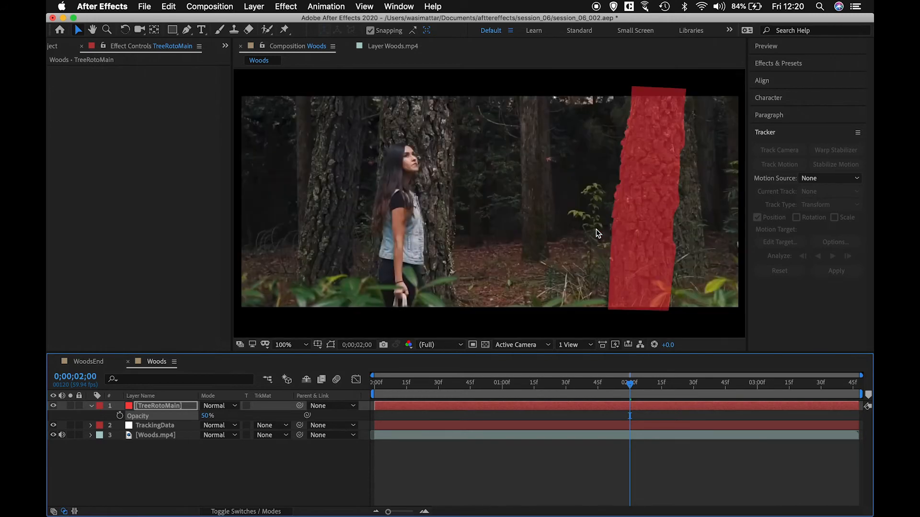
pyautogui.press('space')
pyautogui.moveTo(606, 226); pyautogui.dragTo(512, 189)
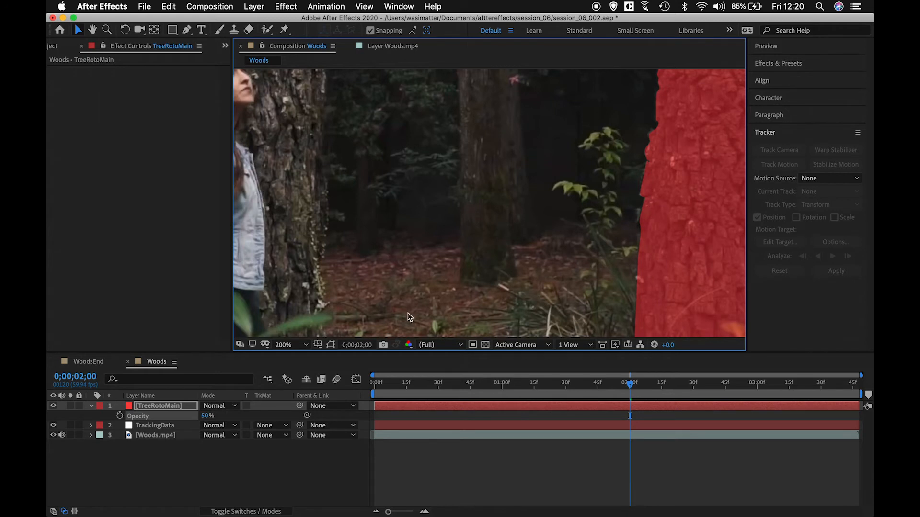
pyautogui.click(180, 406)
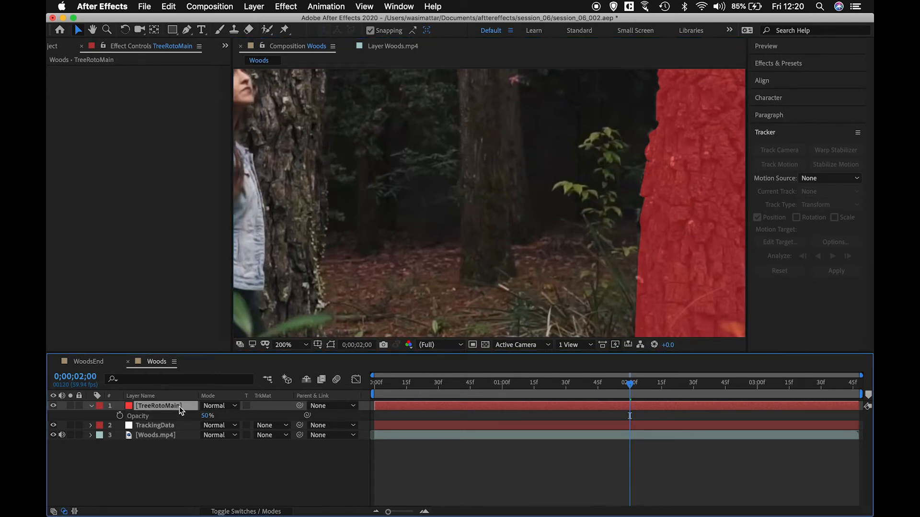
pyautogui.press('f')
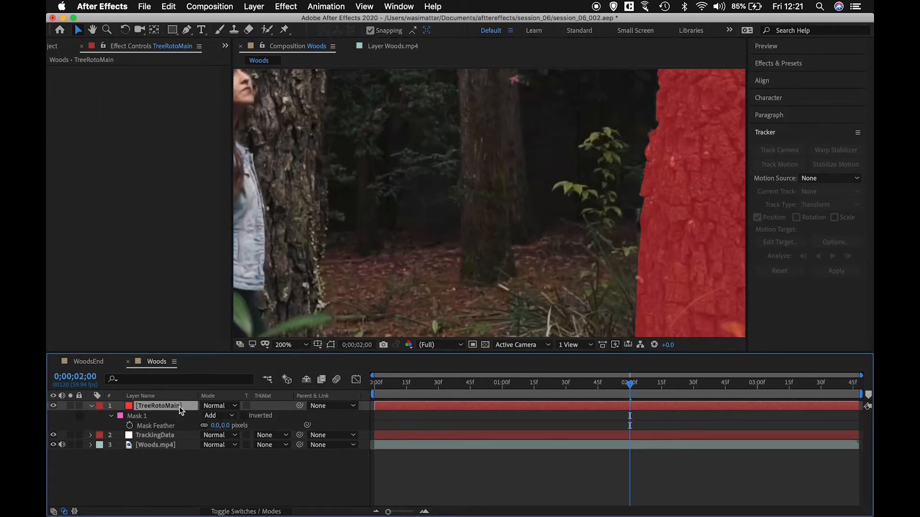
pyautogui.click(216, 426)
pyautogui.press('Return')
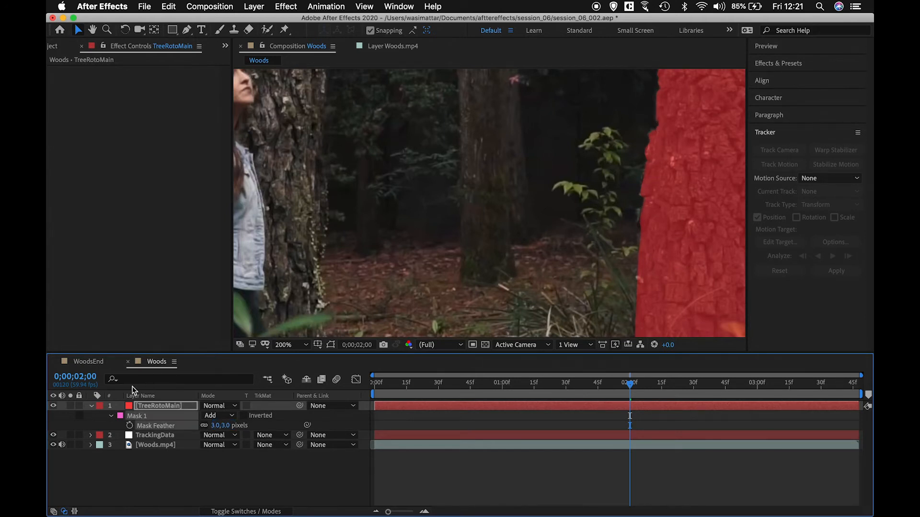
pyautogui.click(91, 406)
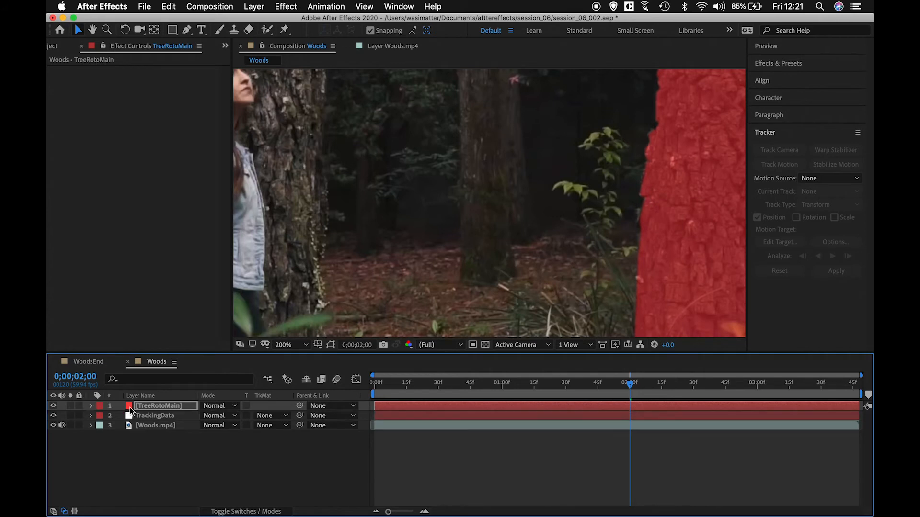
# - Place the TrackingData null above TreeRotoMain, parent TreeRotoMain to it and play back the tracked motion
pyautogui.click(295, 350)
pyautogui.click(312, 150)
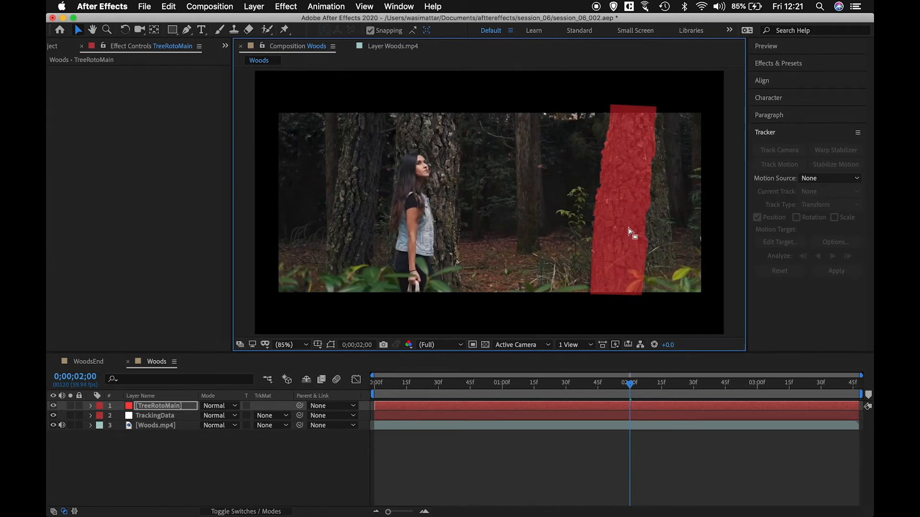
pyautogui.click(168, 421)
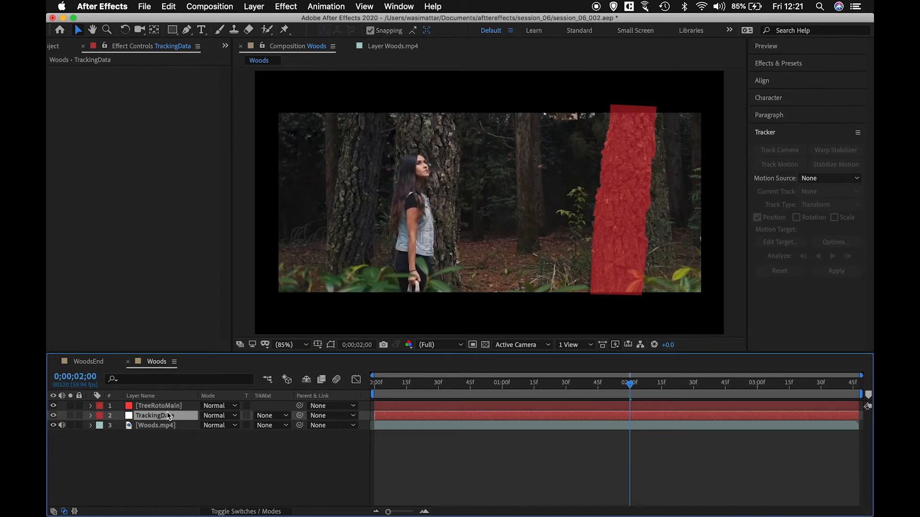
pyautogui.moveTo(167, 417)
pyautogui.mouseDown()
pyautogui.moveTo(165, 405)
pyautogui.moveTo(176, 409)
pyautogui.mouseUp()
pyautogui.click(171, 417)
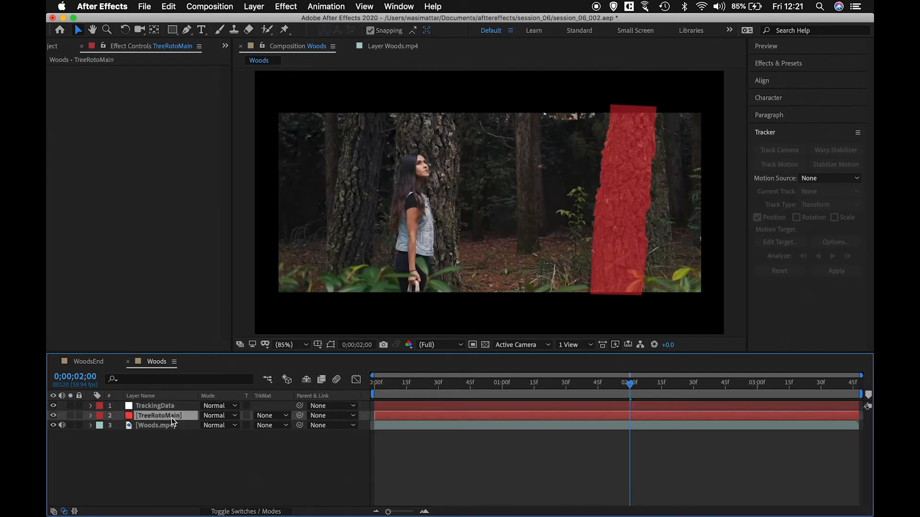
pyautogui.moveTo(300, 416); pyautogui.dragTo(187, 407)
pyautogui.press('space')
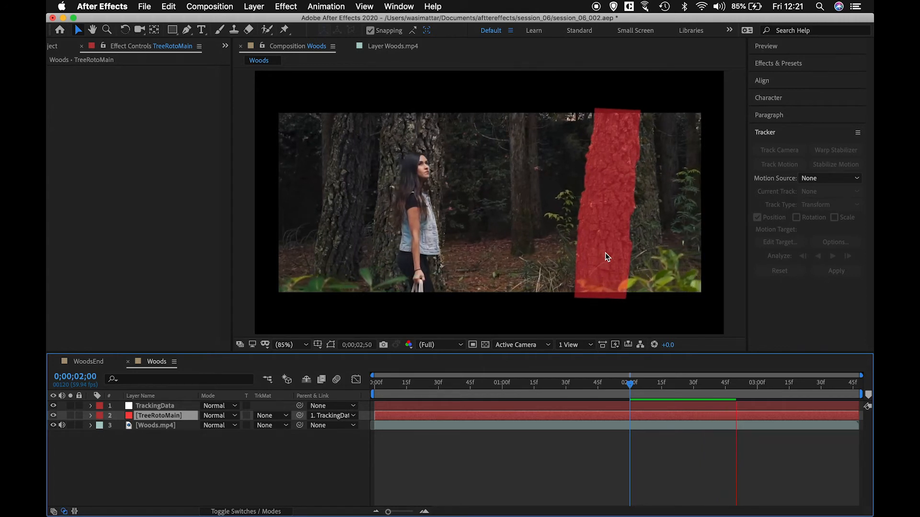
pyautogui.press('space')
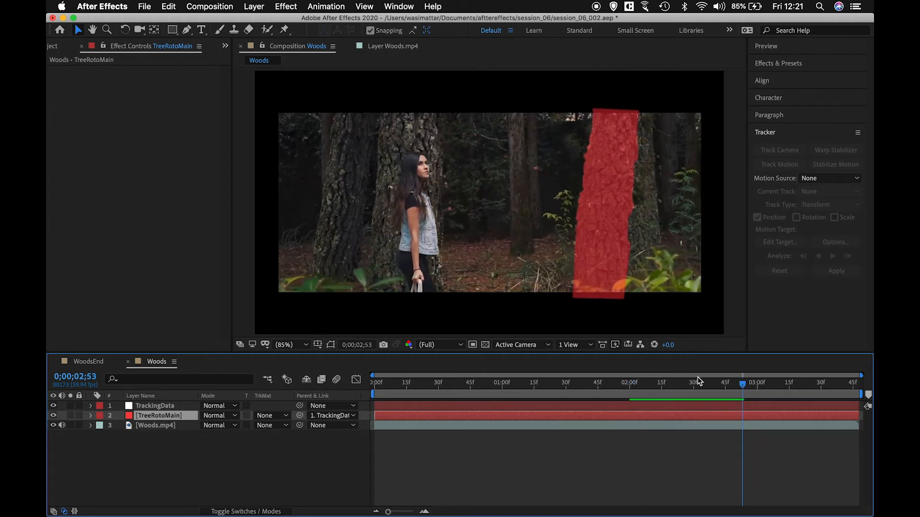
# - Set the Woods composition's work area to run from 0;00;02;00 to 0;00;03;00
pyautogui.click(640, 386)
pyautogui.moveTo(638, 387); pyautogui.dragTo(631, 390)
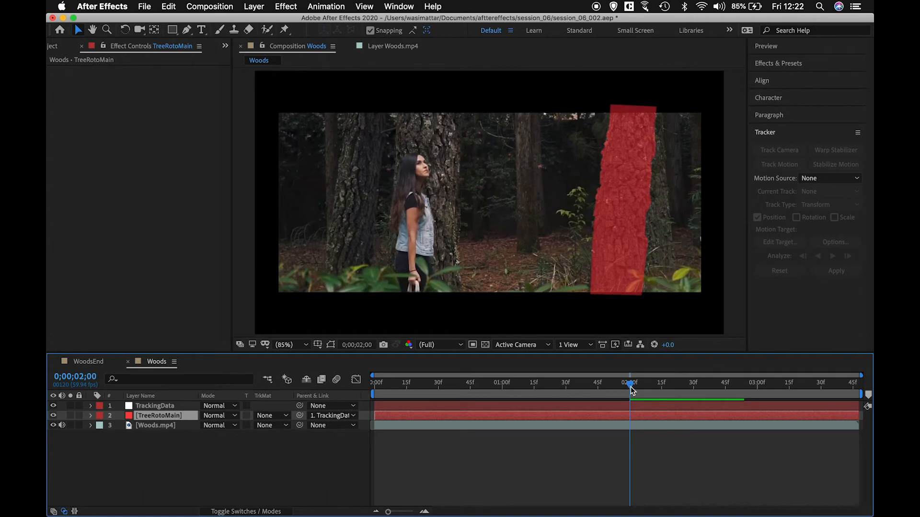
pyautogui.press('b')
pyautogui.click(758, 387)
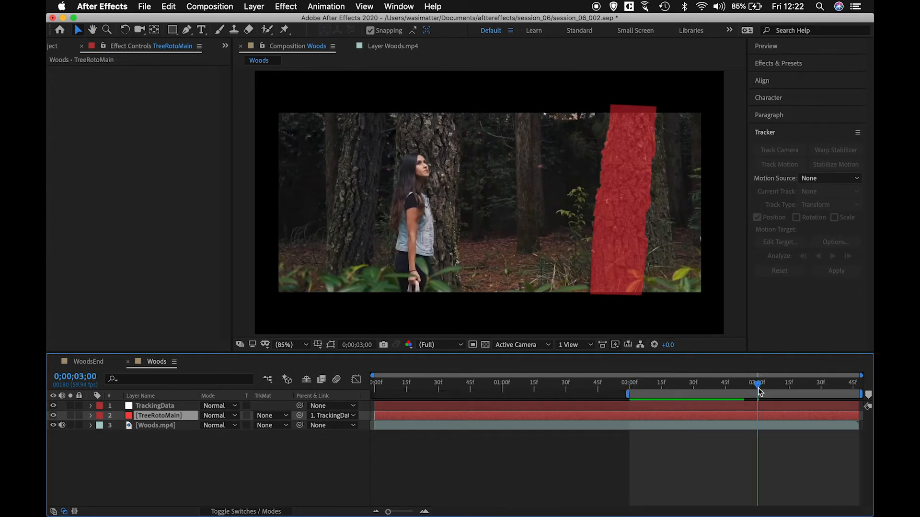
pyautogui.press('n')
# - Scrub and play back the footage to check how the red solid follows the trunk, and show the preview settings
pyautogui.moveTo(759, 386); pyautogui.dragTo(638, 393)
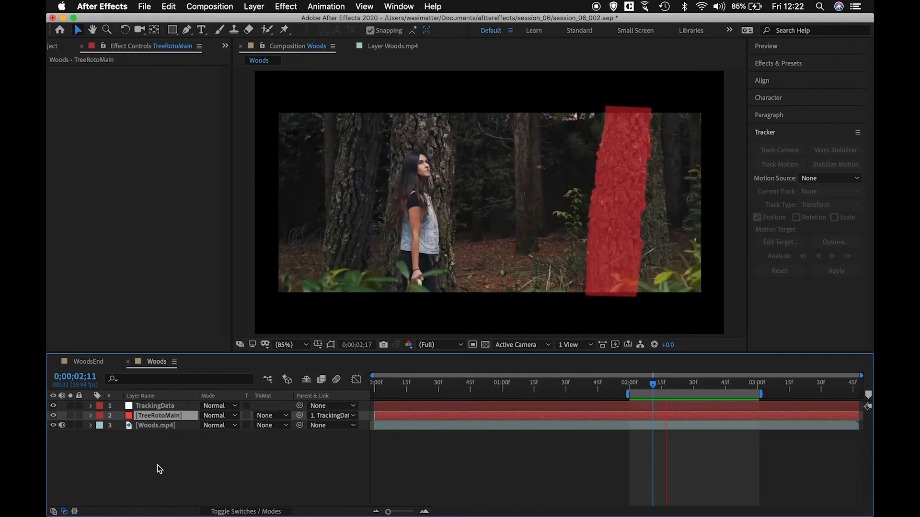
pyautogui.press('space')
pyautogui.press('space')
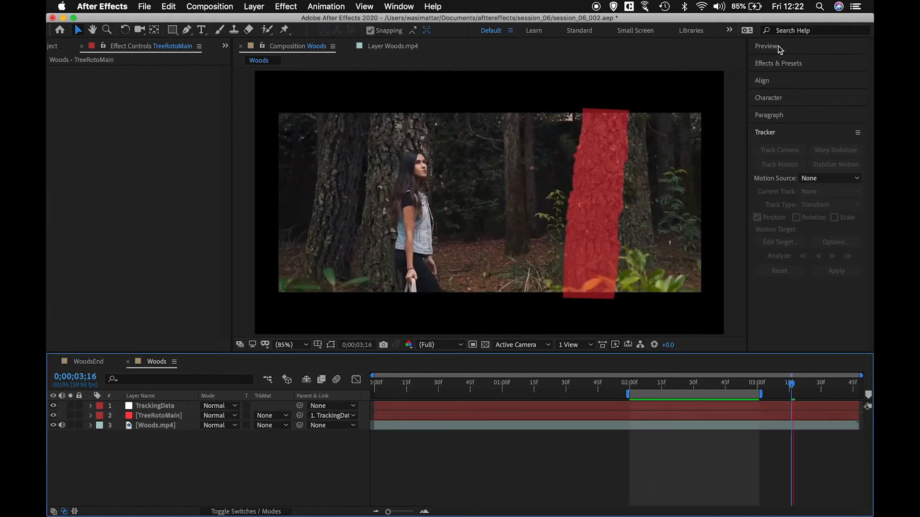
pyautogui.click(779, 48)
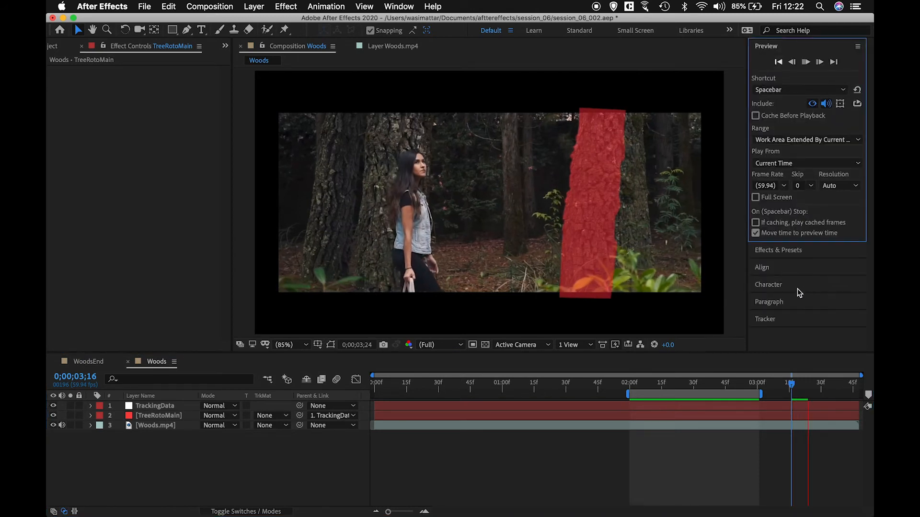
# - Move the current time to 0;00;02;43 and set the TreeRotoMain layer's opacity to 100%
pyautogui.click(722, 383)
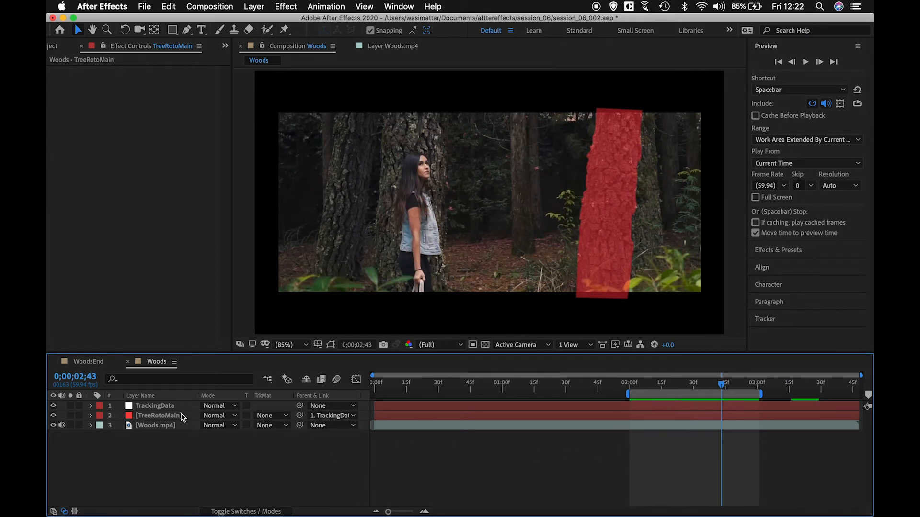
pyautogui.click(179, 419)
pyautogui.press('t')
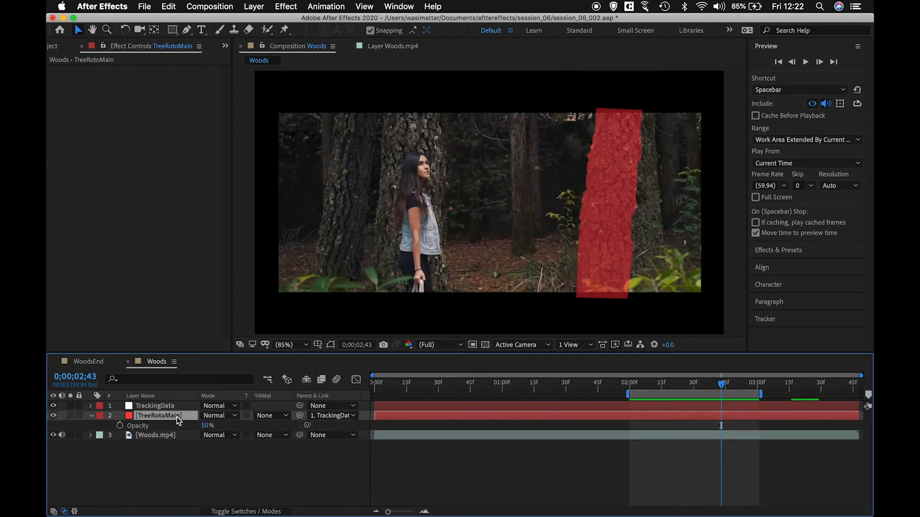
pyautogui.click(208, 425)
pyautogui.write('100')
pyautogui.press('Return')
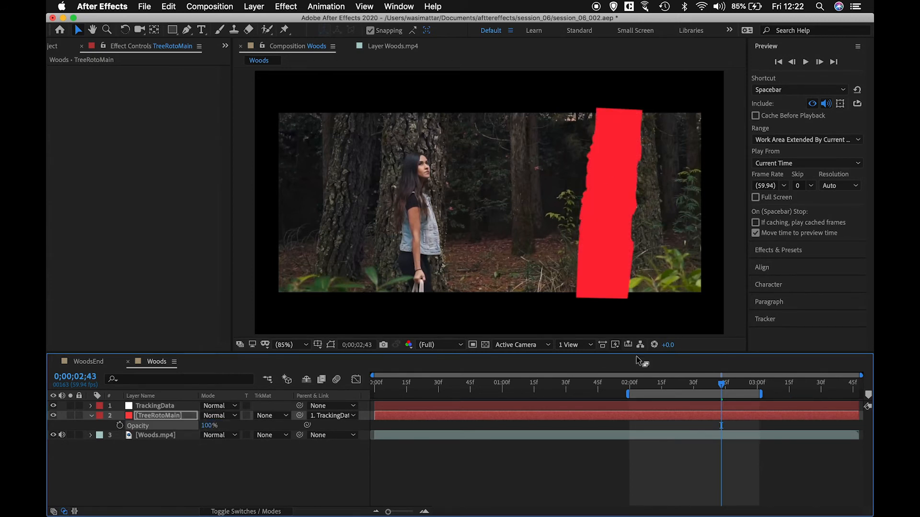
# - Duplicate the Woods.mp4 footage layer
pyautogui.click(170, 461)
pyautogui.click(158, 436)
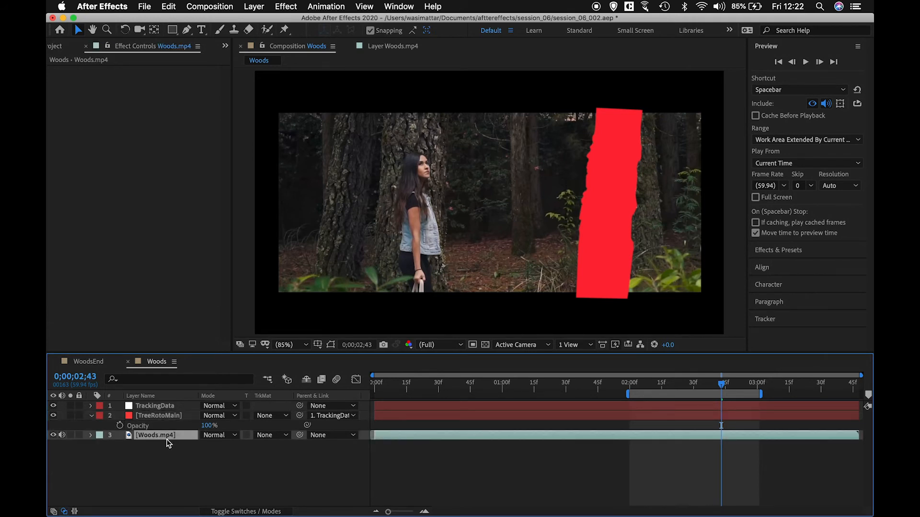
pyautogui.press('super+d')
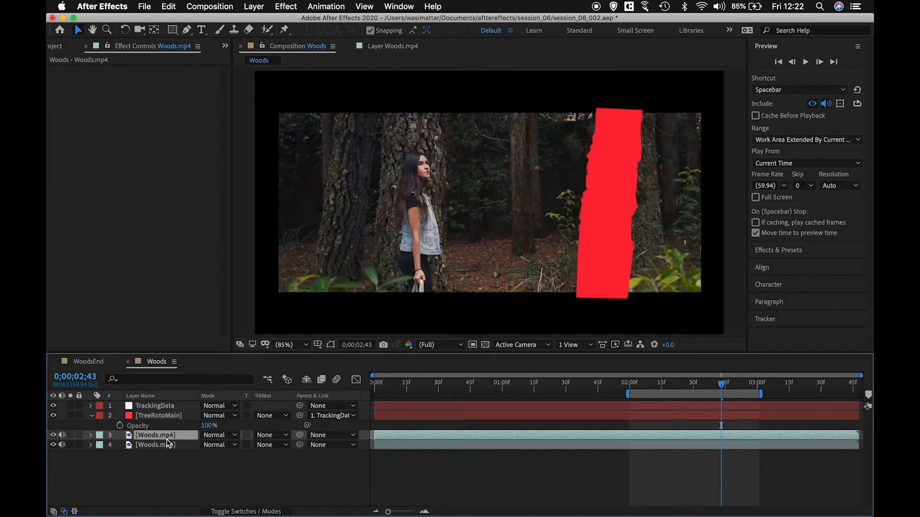
# - Give the upper Woods.mp4 layer an Alpha Matte from TreeRotoMain and solo it briefly to check the trunk cutout
pyautogui.click(266, 435)
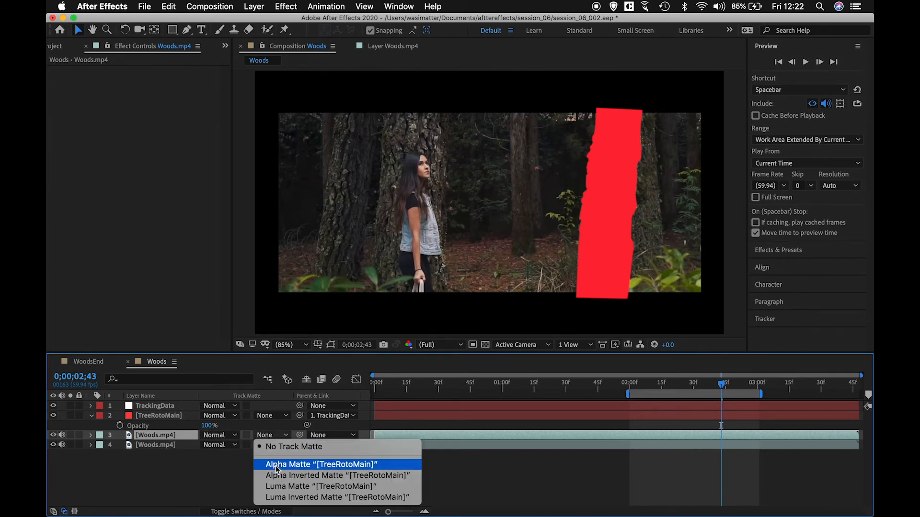
pyautogui.click(184, 469)
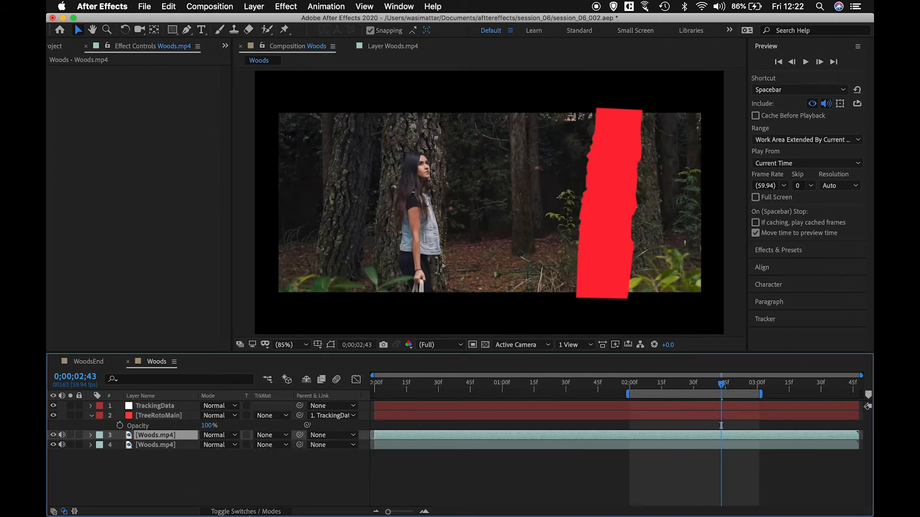
pyautogui.click(246, 511)
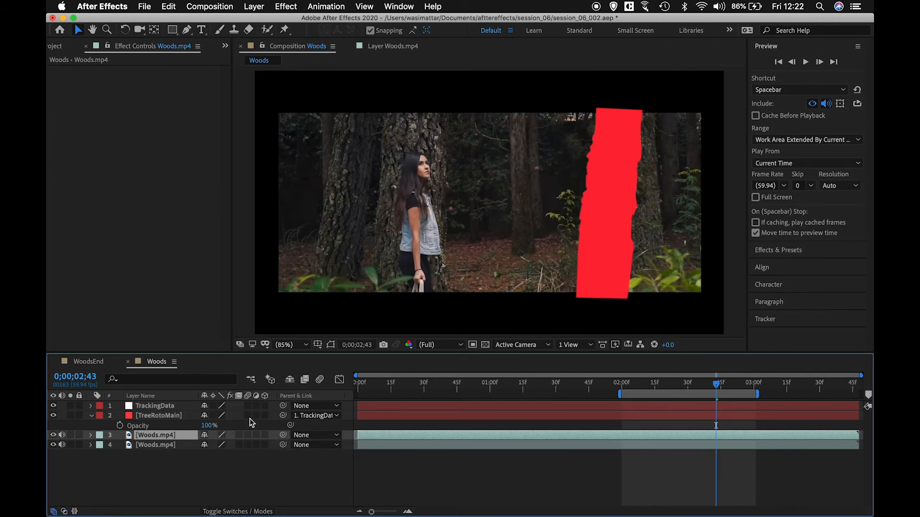
pyautogui.click(239, 511)
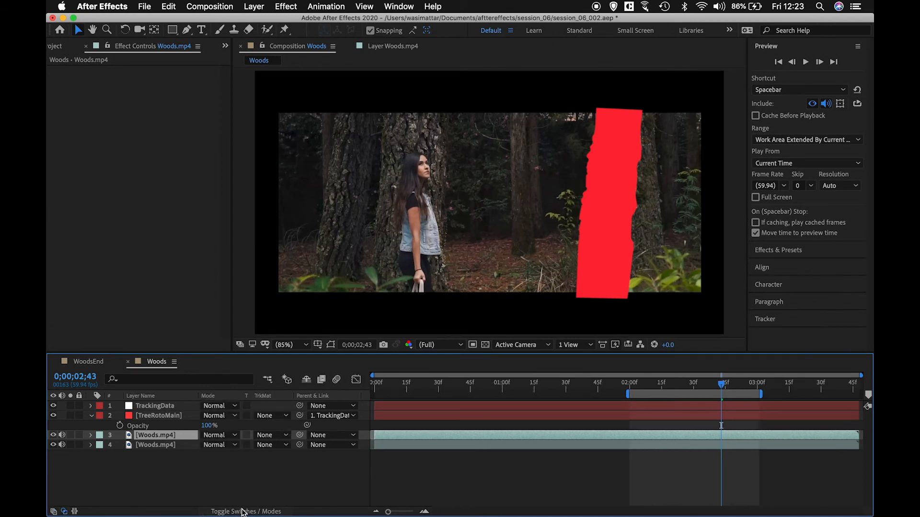
pyautogui.click(285, 436)
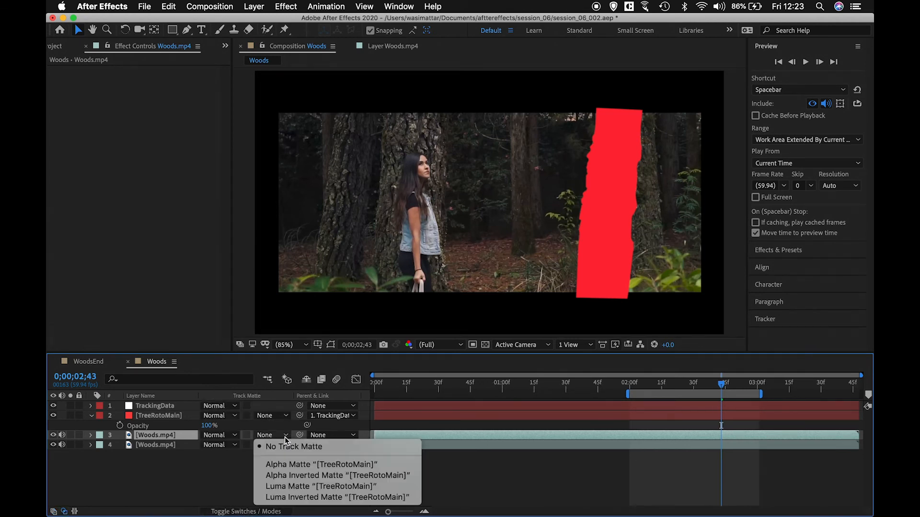
pyautogui.click(290, 465)
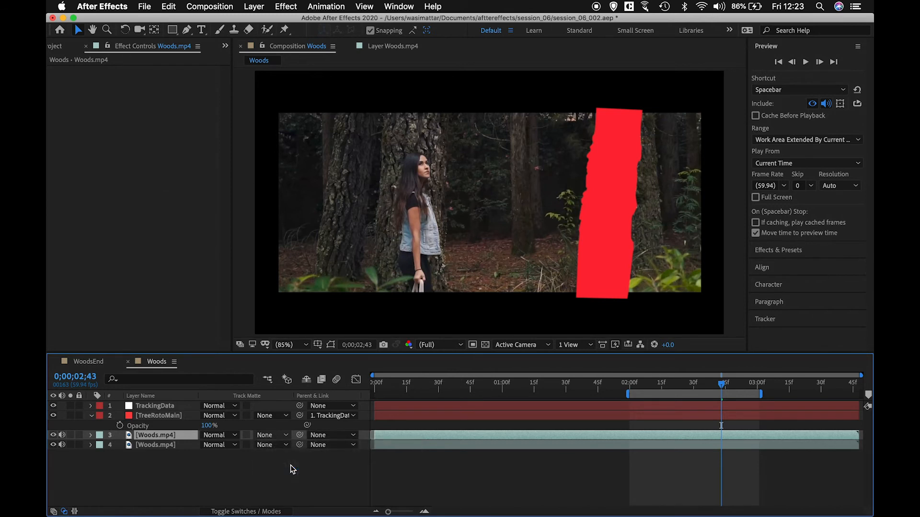
pyautogui.click(71, 435)
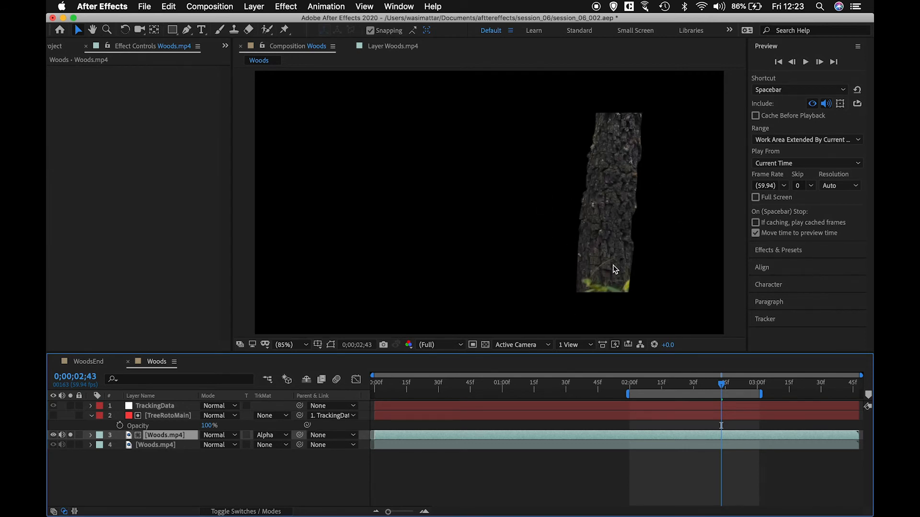
pyautogui.click(71, 435)
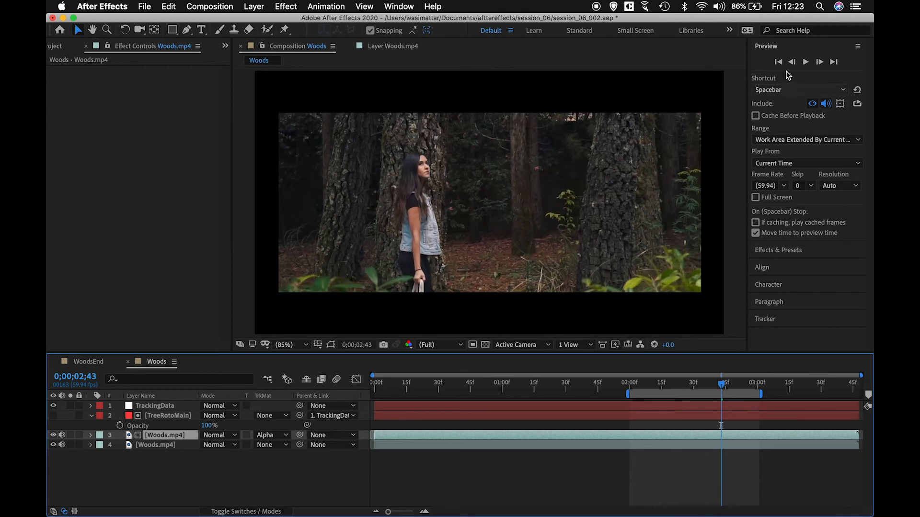
# - Apply the Curves effect to the matted Woods.mp4 layer and solo that layer briefly to check it
pyautogui.click(788, 49)
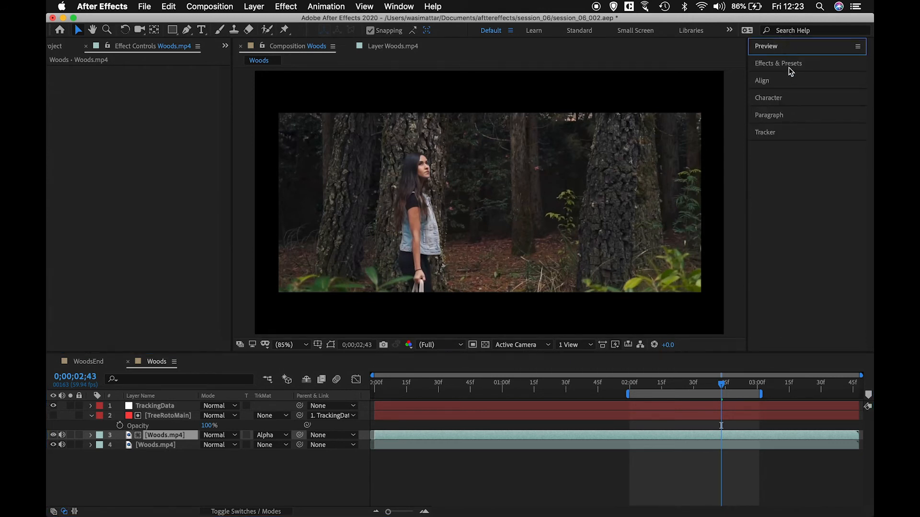
pyautogui.click(788, 67)
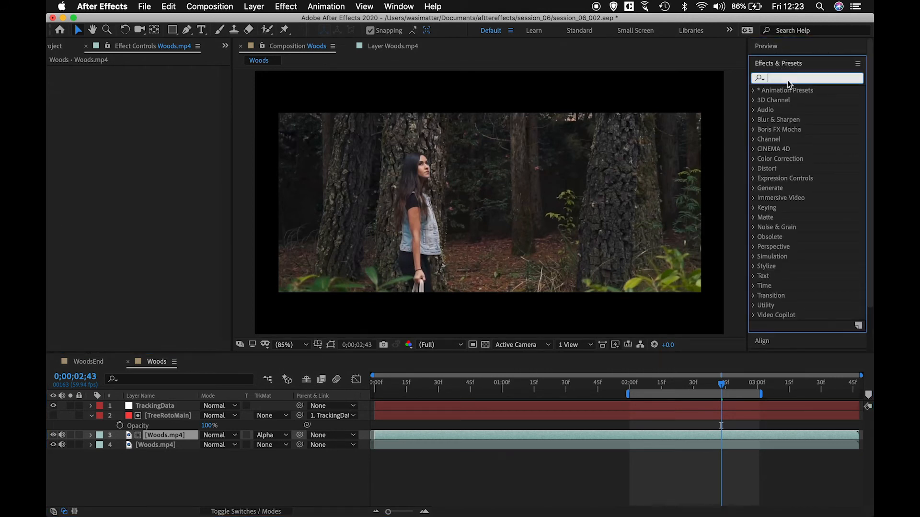
pyautogui.write('curves')
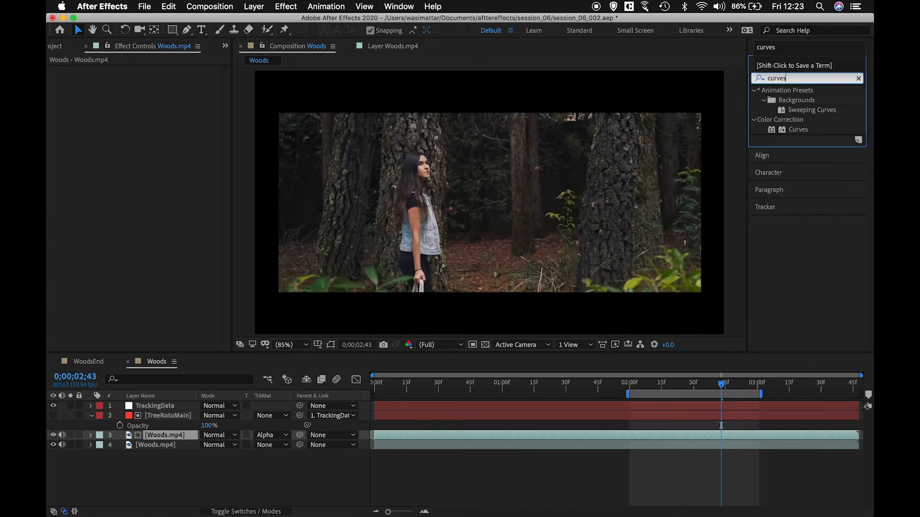
pyautogui.moveTo(798, 129); pyautogui.dragTo(165, 434)
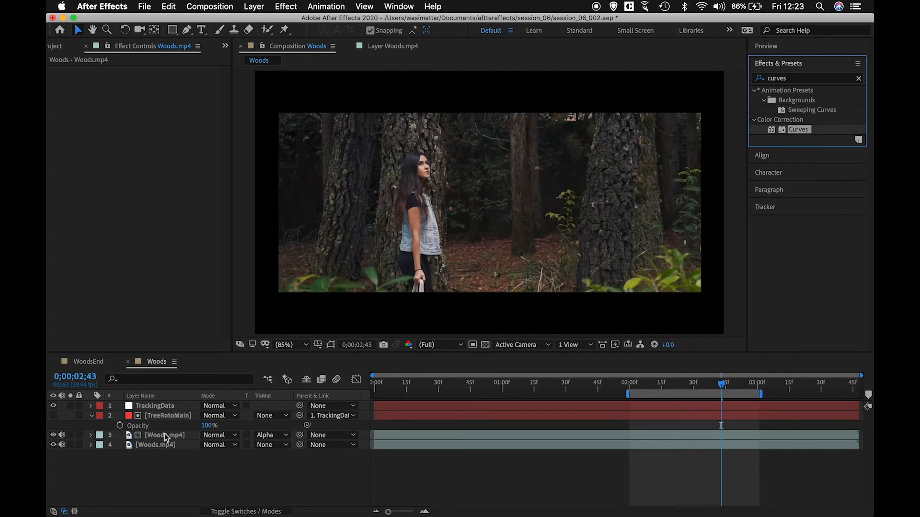
pyautogui.click(71, 435)
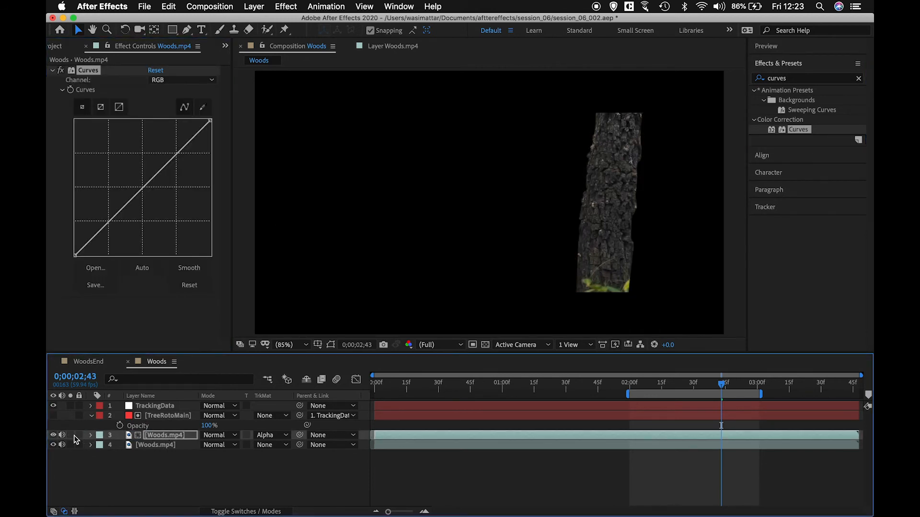
pyautogui.click(72, 435)
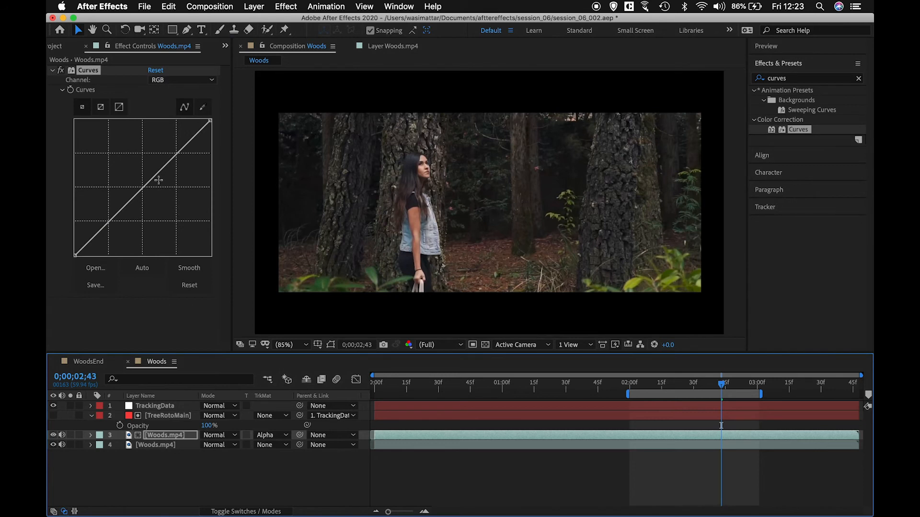
# - Slightly lower the highlights and lift the shadows on the RGB curve, and raise the red curve's midpoint a little
pyautogui.moveTo(174, 156); pyautogui.dragTo(177, 159)
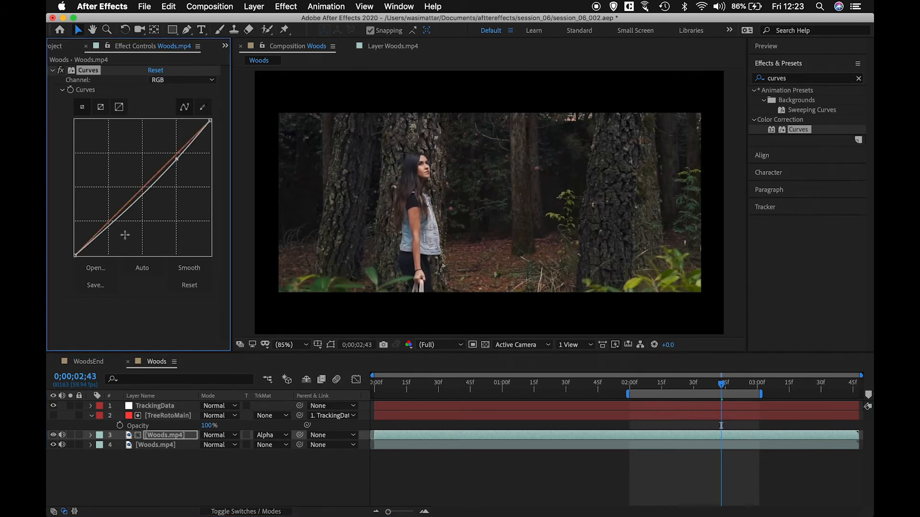
pyautogui.moveTo(125, 215); pyautogui.dragTo(117, 207)
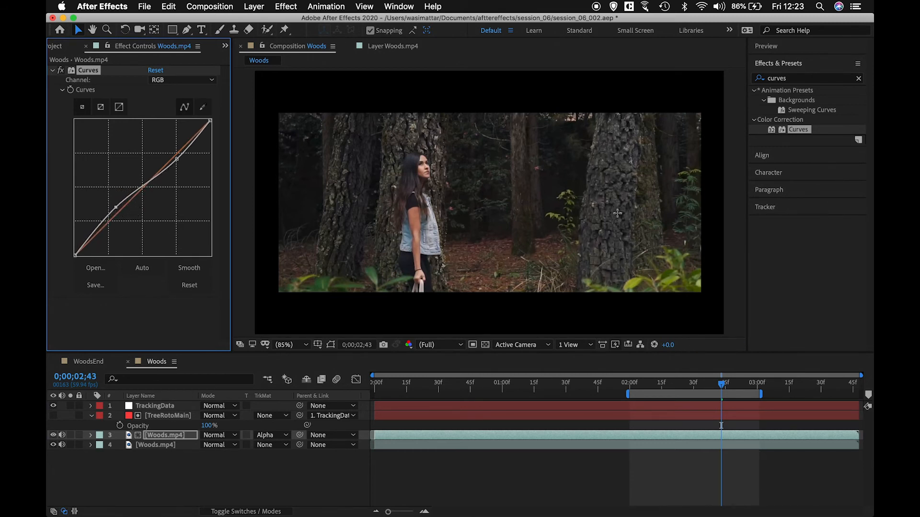
pyautogui.click(200, 82)
pyautogui.click(184, 103)
pyautogui.moveTo(144, 185); pyautogui.dragTo(143, 186)
# - Raise the green curve's midpoint slightly and lower the blue curve's midtones to tint the trunk mossy green
pyautogui.click(205, 82)
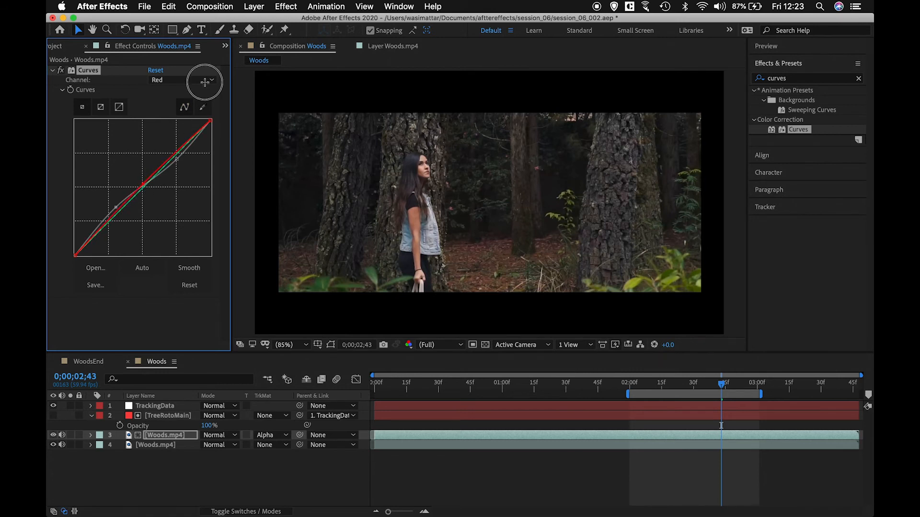
pyautogui.click(188, 116)
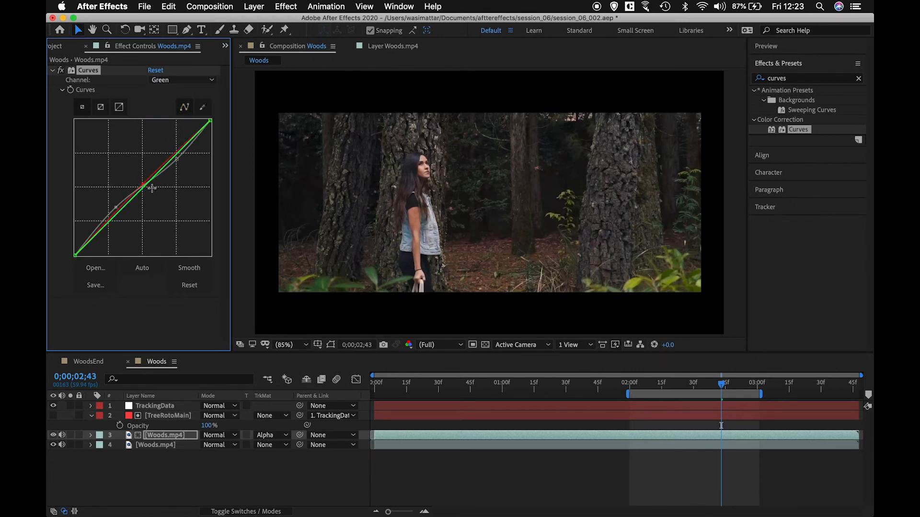
pyautogui.moveTo(146, 186); pyautogui.dragTo(143, 186)
pyautogui.click(194, 83)
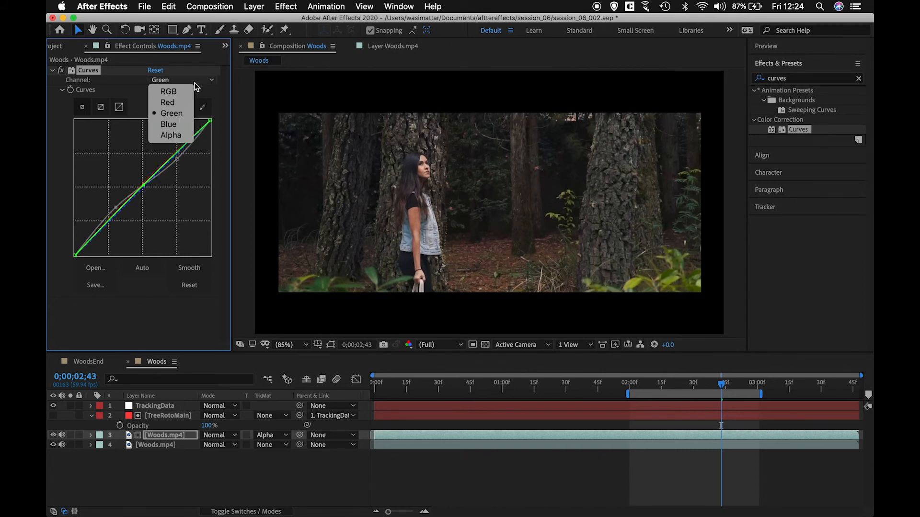
pyautogui.click(167, 124)
pyautogui.moveTo(145, 187); pyautogui.dragTo(149, 195)
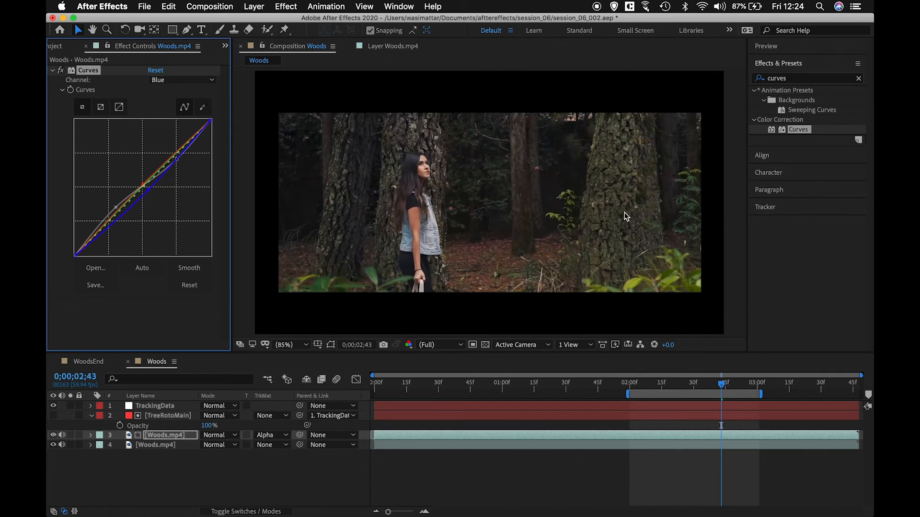
# - Apply the Hue/Saturation effect to the matted Woods.mp4 layer and set Master Saturation to -10
pyautogui.click(857, 78)
pyautogui.click(844, 79)
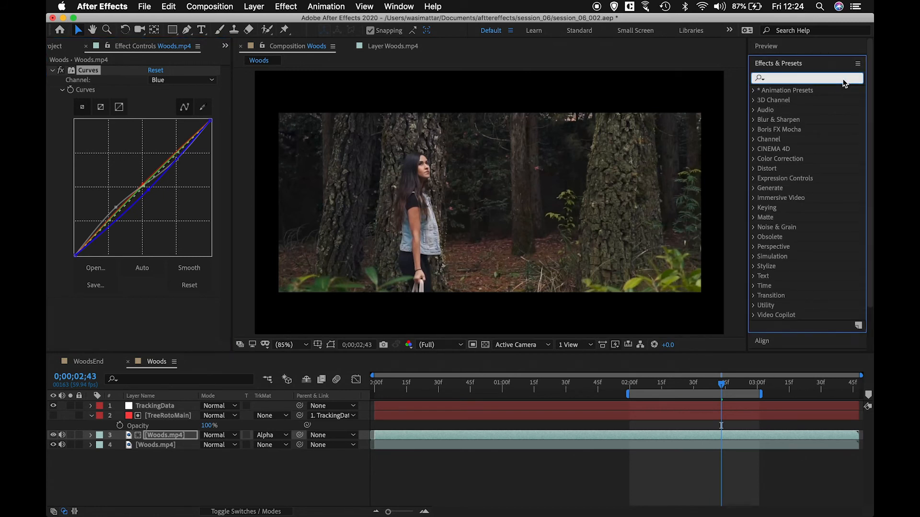
pyautogui.write('hue')
pyautogui.moveTo(828, 142); pyautogui.dragTo(171, 437)
pyautogui.scroll(-5, 205, 291)
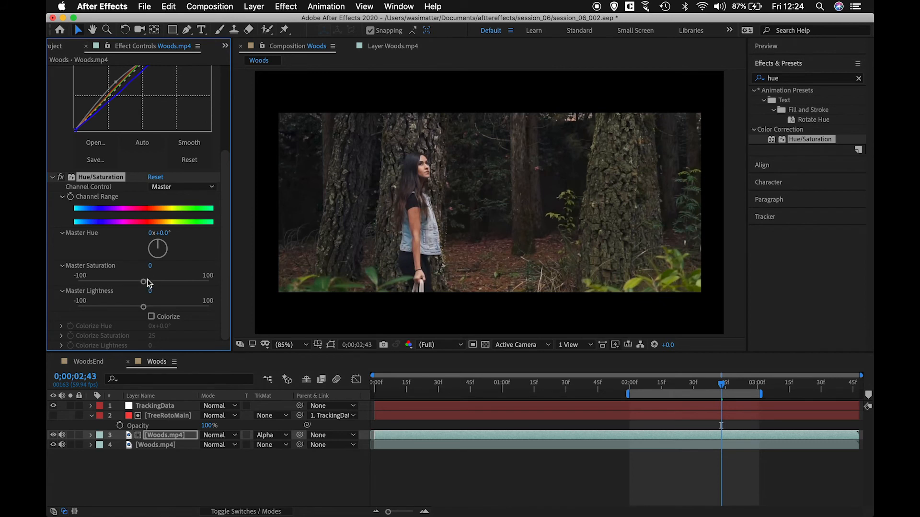
pyautogui.click(151, 266)
pyautogui.press('Return')
# - Compare the trunk with and without Hue/Saturation, and set Master Saturation to -15
pyautogui.click(61, 178)
pyautogui.click(61, 178)
pyautogui.click(61, 178)
pyautogui.click(61, 178)
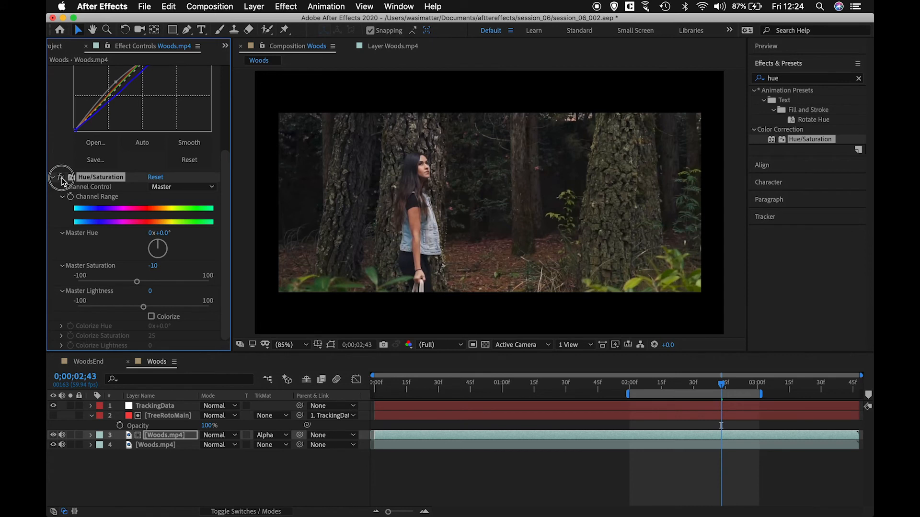
pyautogui.click(153, 266)
pyautogui.write('-')
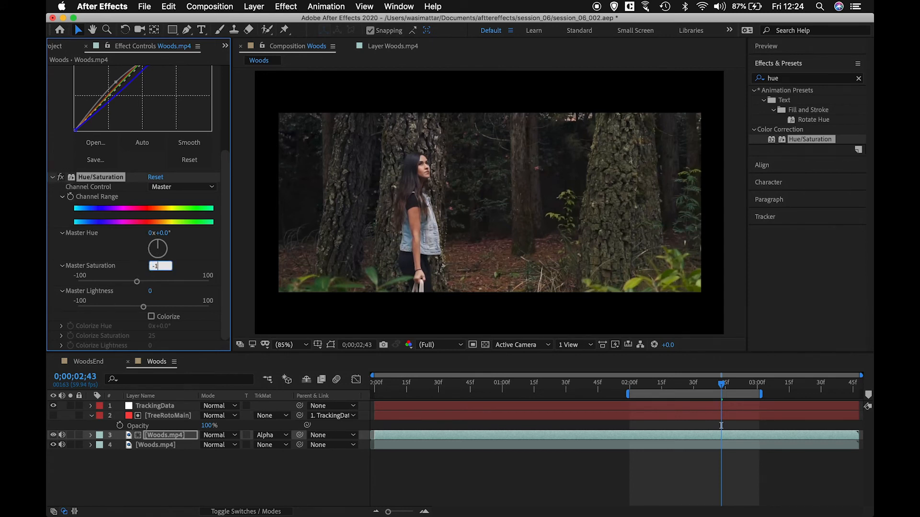
pyautogui.press('Return')
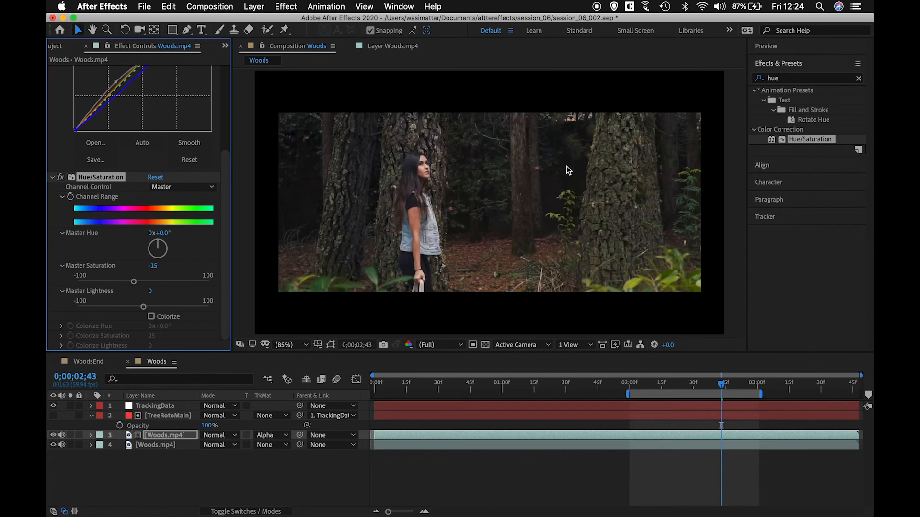
# - Collapse the TreeRotoMain layer's properties and inspect the graded trunk up close against the neighbouring trees
pyautogui.click(90, 416)
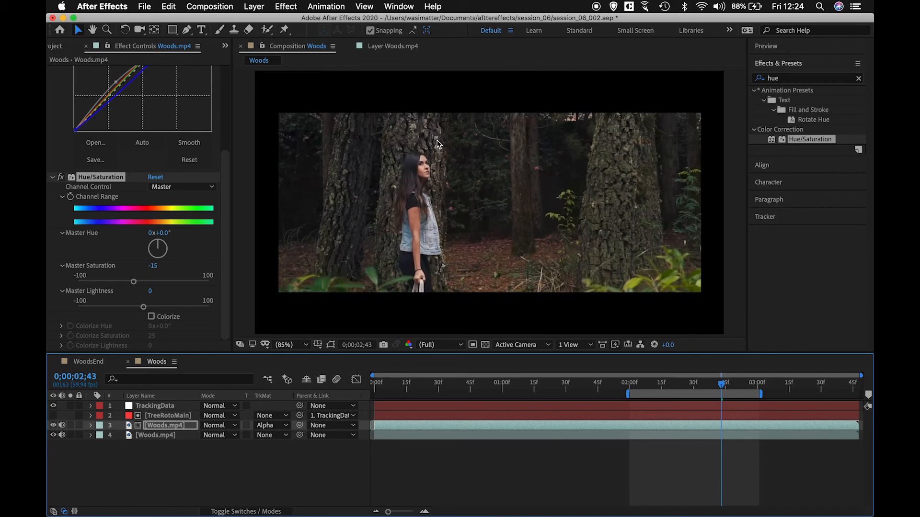
pyautogui.scroll(5, 437, 149)
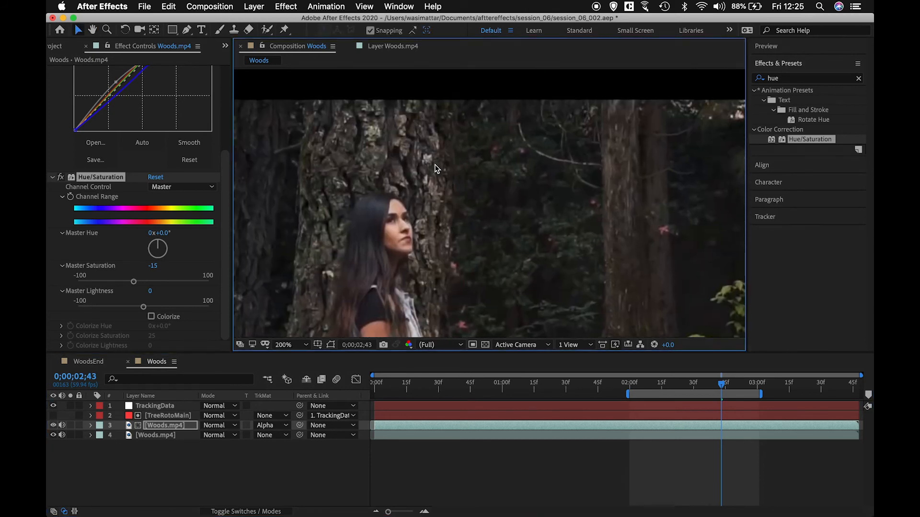
pyautogui.press('space')
pyautogui.moveTo(526, 217); pyautogui.dragTo(336, 214)
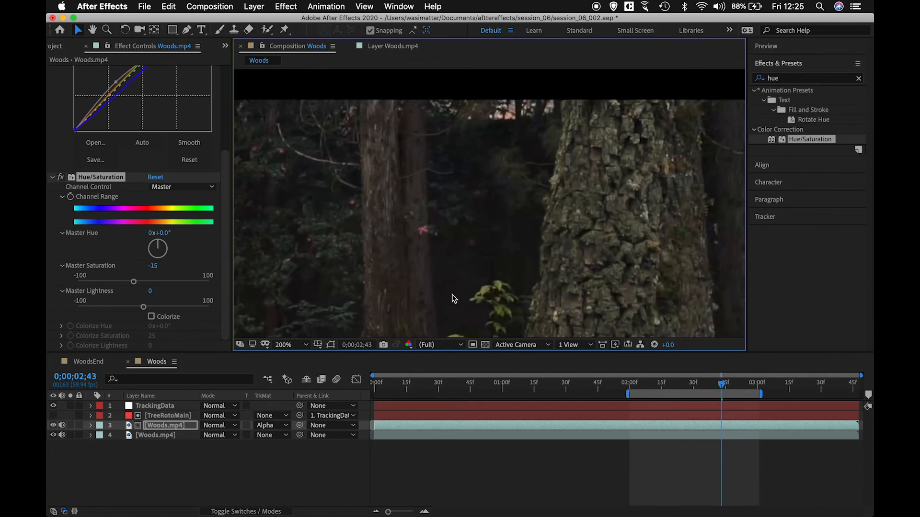
# - Try to duplicate the TreeRotoMain and matted Woods.mp4 layers together, placing the footage copy below its matte copy
pyautogui.click(179, 431)
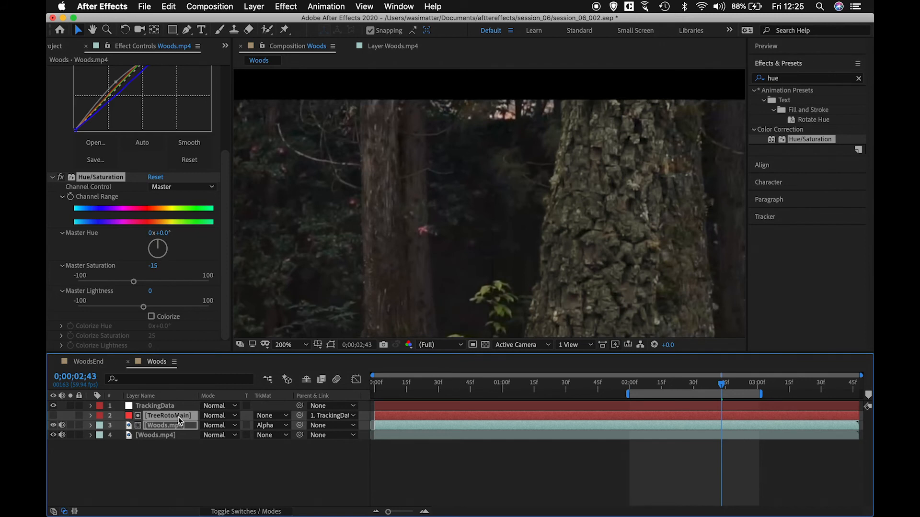
pyautogui.press('super+d')
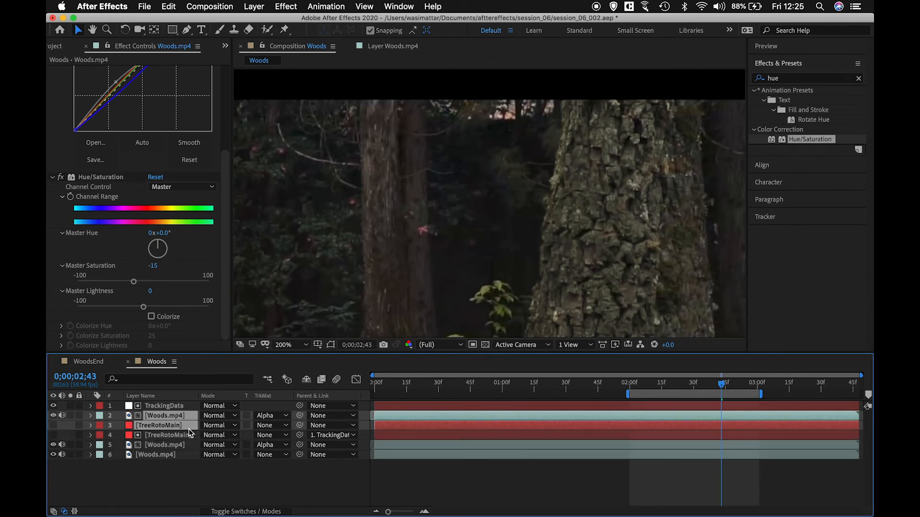
pyautogui.click(182, 484)
pyautogui.click(179, 428)
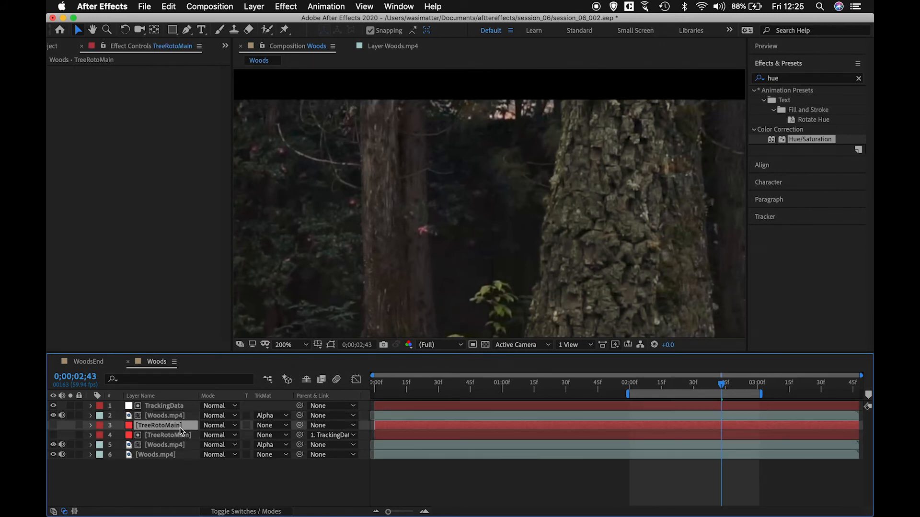
pyautogui.moveTo(184, 420)
pyautogui.mouseDown()
pyautogui.moveTo(187, 435)
pyautogui.moveTo(179, 431)
pyautogui.mouseUp()
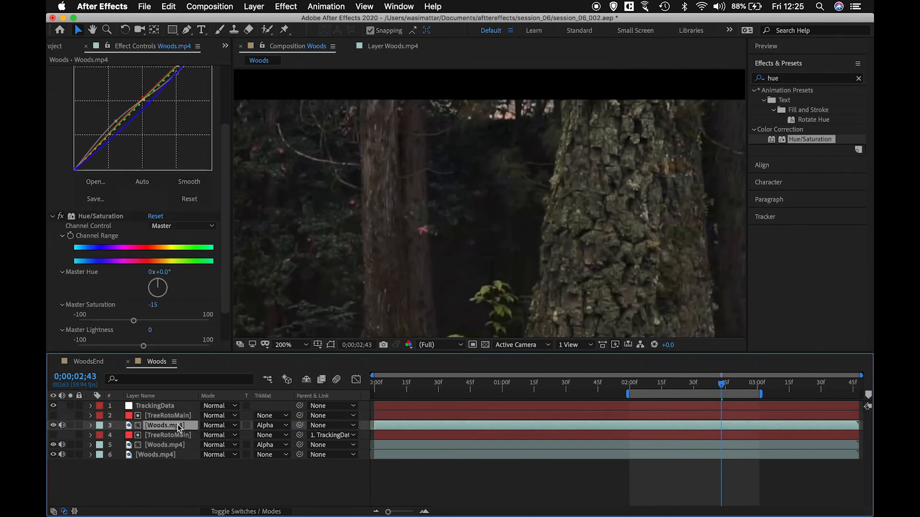
# - Solo the duplicated Woods.mp4 layer and inspect its cutout at 0;00;02;00
pyautogui.click(70, 426)
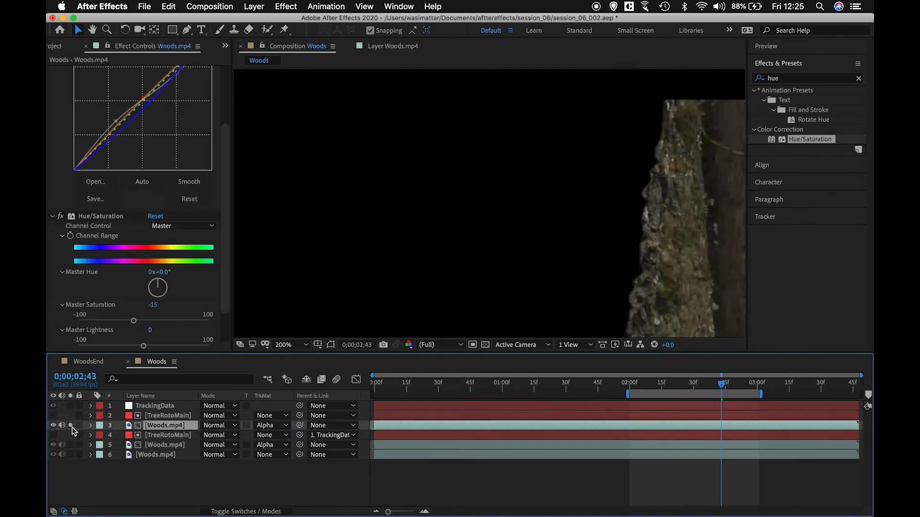
pyautogui.press('space')
pyautogui.moveTo(657, 222); pyautogui.dragTo(583, 125)
pyautogui.click(631, 386)
pyautogui.moveTo(631, 385); pyautogui.dragTo(629, 386)
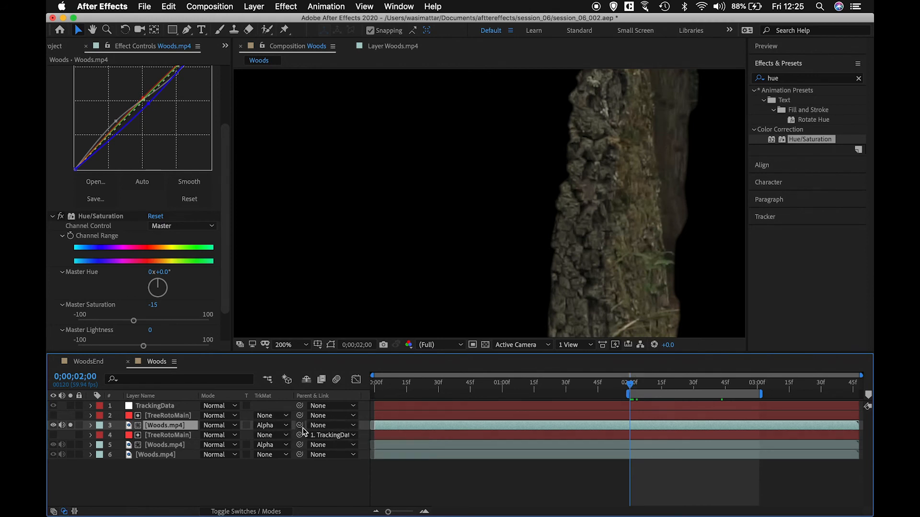
# - Delete the duplicated Woods.mp4 layer together with its TreeRotoMain matte copy
pyautogui.click(287, 425)
pyautogui.moveTo(288, 427); pyautogui.dragTo(290, 484)
pyautogui.keyDown('shift'); pyautogui.click(189, 418); pyautogui.keyUp('shift')
pyautogui.press('Delete')
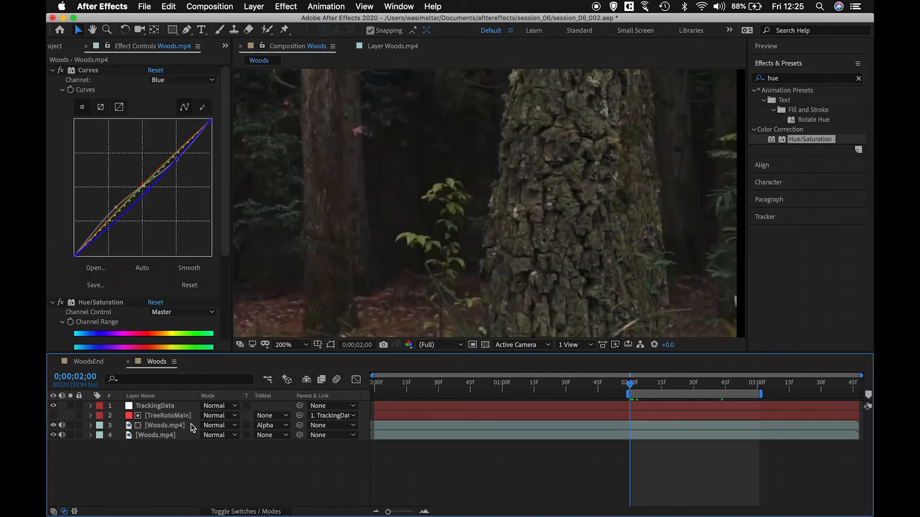
# - Solo the matted Woods.mp4 layer, duplicate it together with its TreeRotoMain matte, and check the cutout at 0;00;02;45 and 0;00;02;00
pyautogui.click(186, 428)
pyautogui.keyDown('shift'); pyautogui.click(188, 416); pyautogui.keyUp('shift')
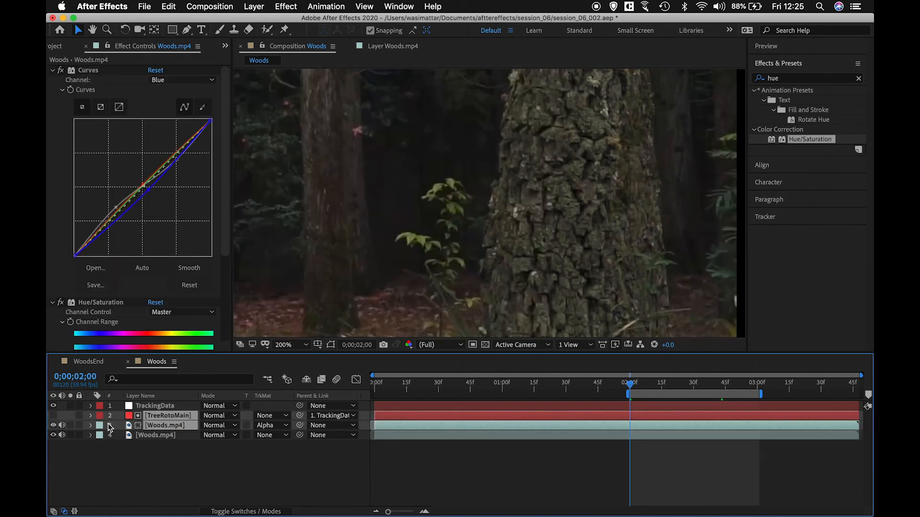
pyautogui.click(71, 425)
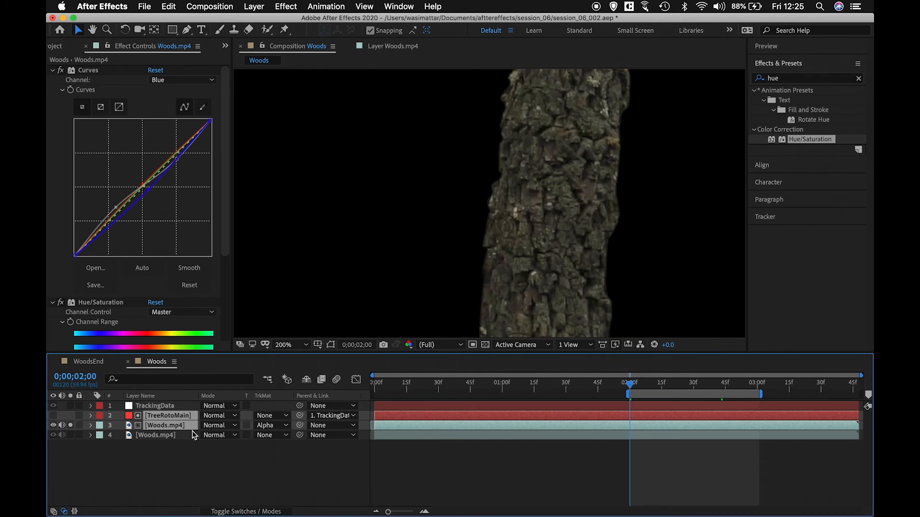
pyautogui.press('super+d')
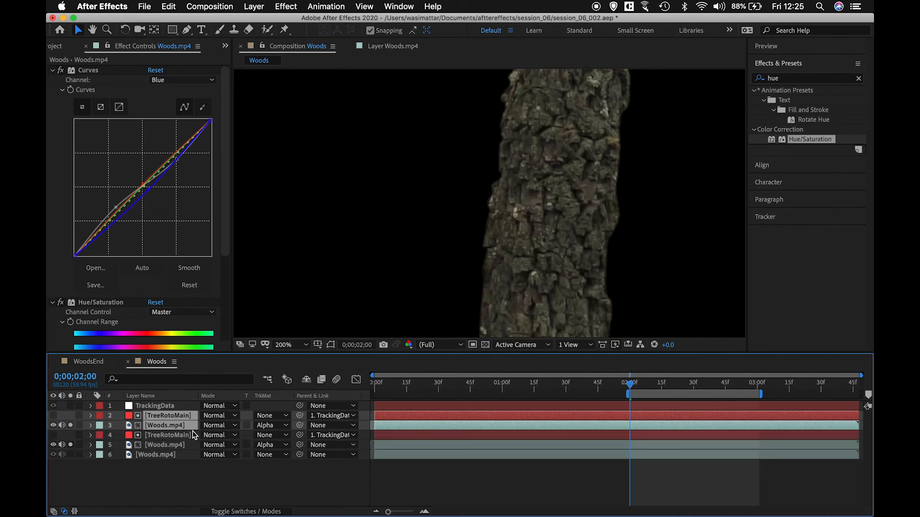
pyautogui.click(186, 478)
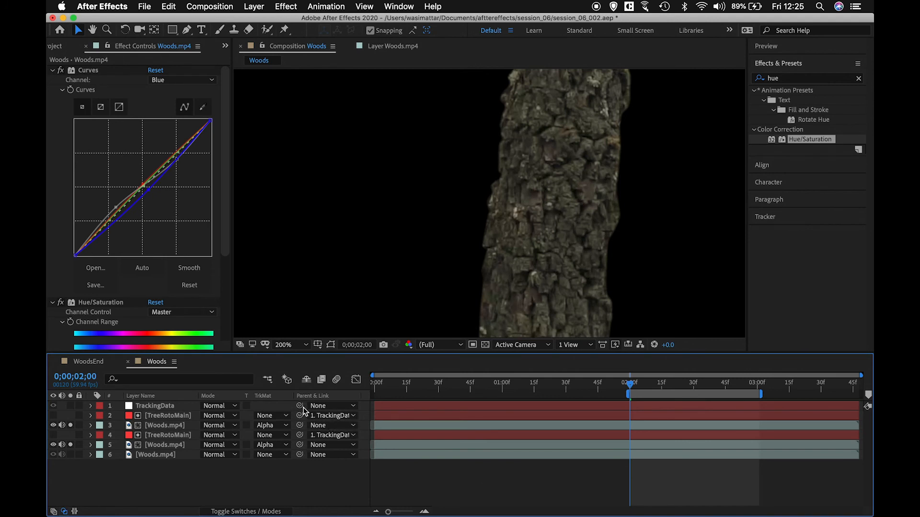
pyautogui.click(726, 383)
pyautogui.click(630, 385)
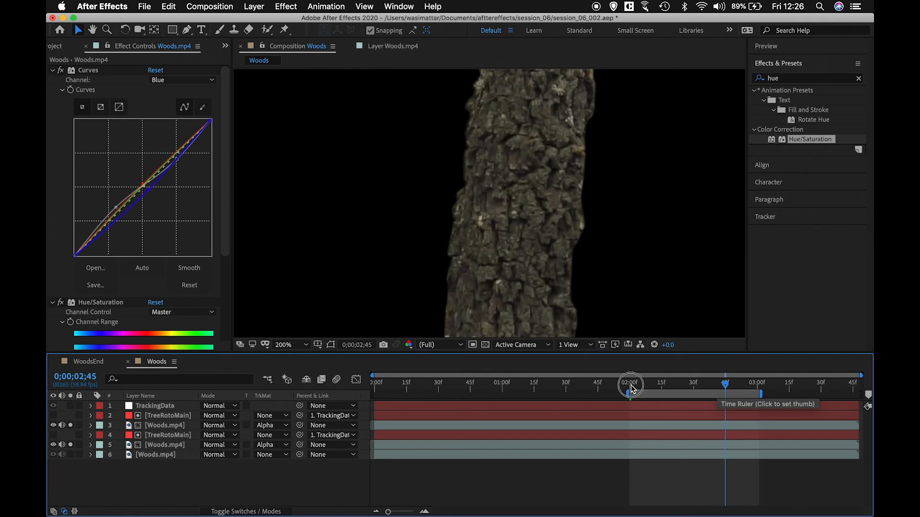
# - Remove Hue/Saturation from the upper matted Woods.mp4 copy and reset its Curves effect
pyautogui.click(164, 426)
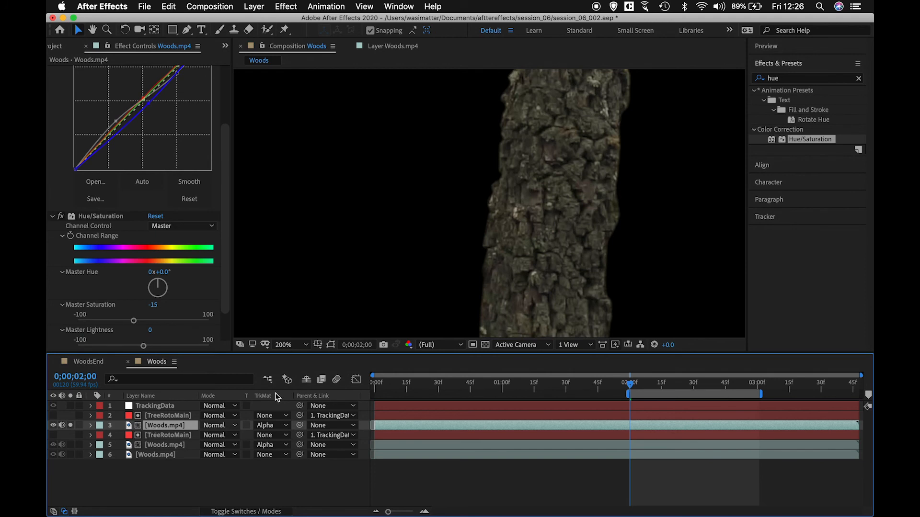
pyautogui.click(105, 219)
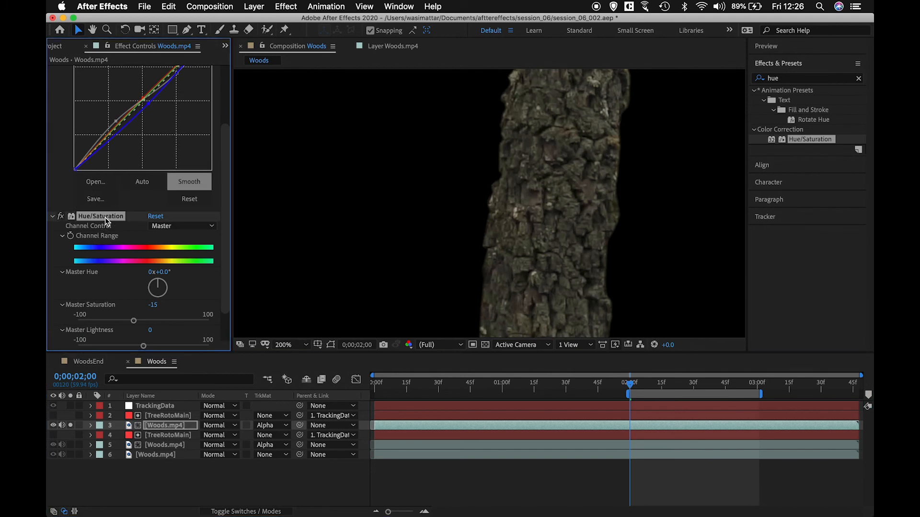
pyautogui.press('Delete')
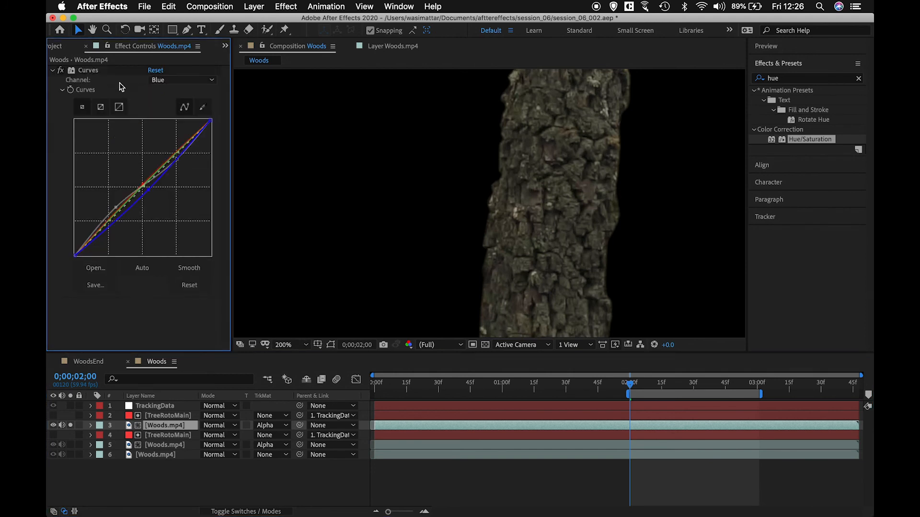
pyautogui.click(108, 72)
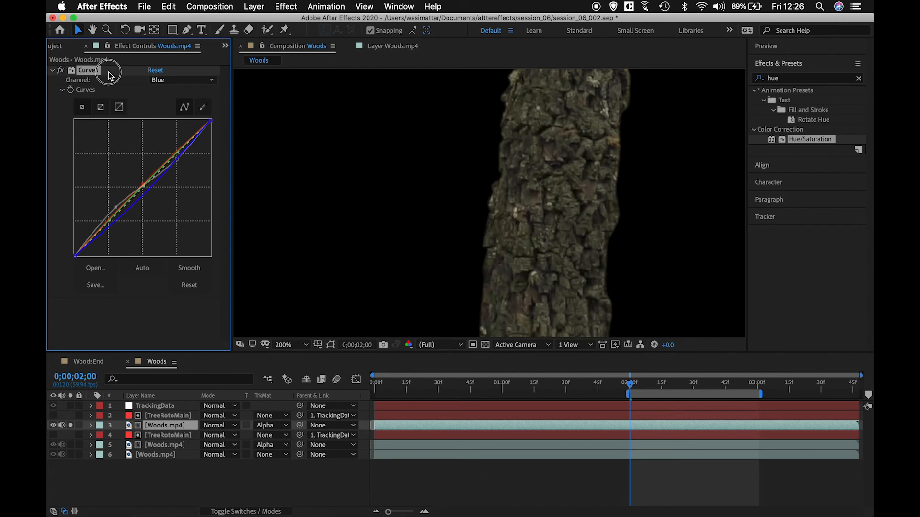
pyautogui.click(155, 70)
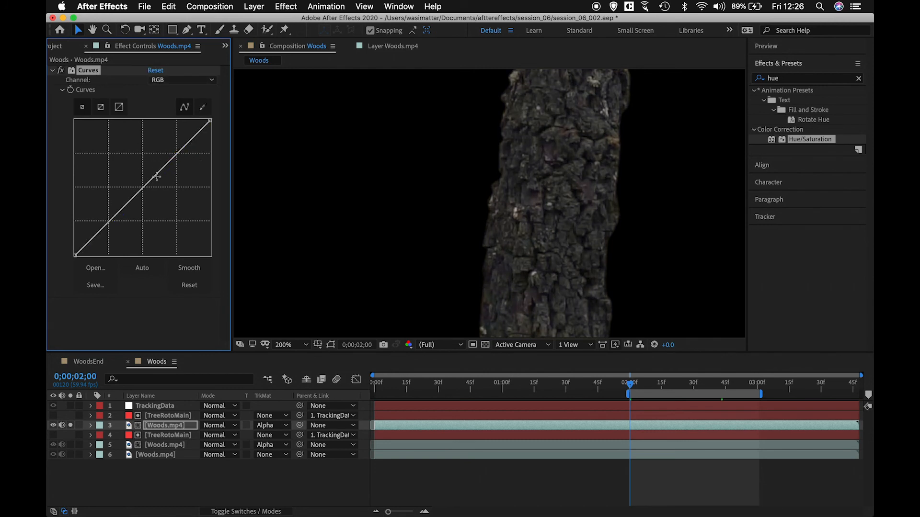
# - Shape the upper copy's RGB curve into a steep S-curve, and solo the lower matted Woods.mp4 layer as well
pyautogui.moveTo(169, 159); pyautogui.dragTo(162, 152)
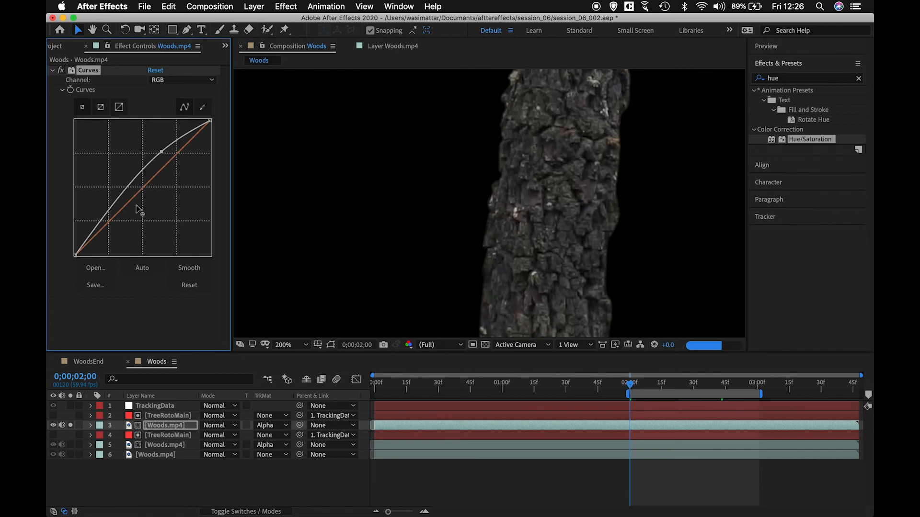
pyautogui.moveTo(121, 200); pyautogui.dragTo(132, 219)
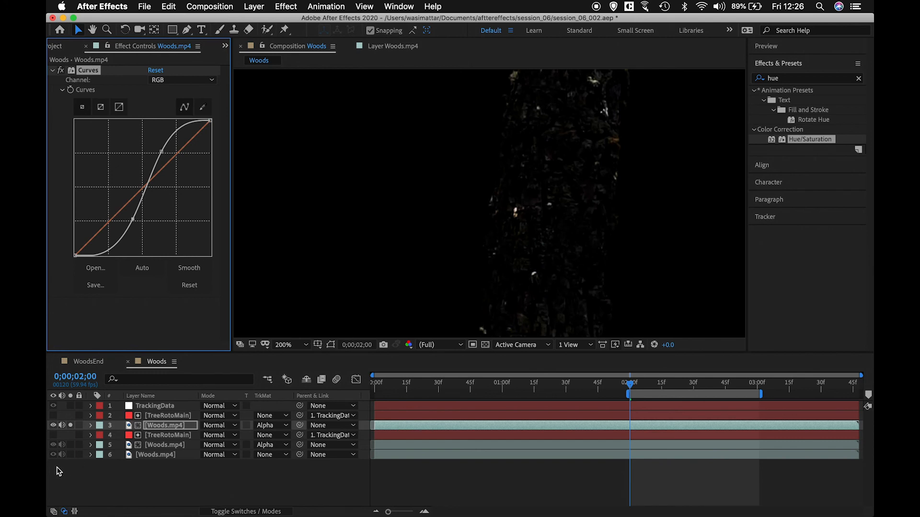
pyautogui.click(71, 446)
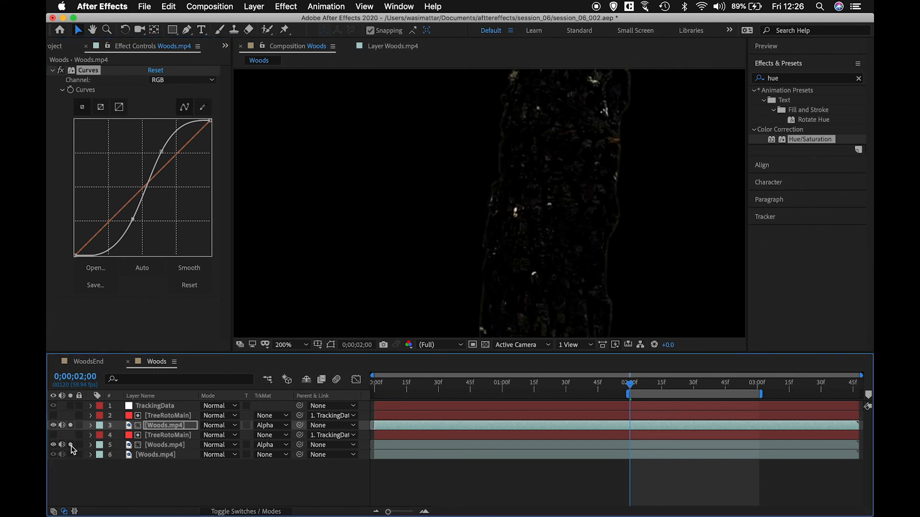
pyautogui.click(161, 428)
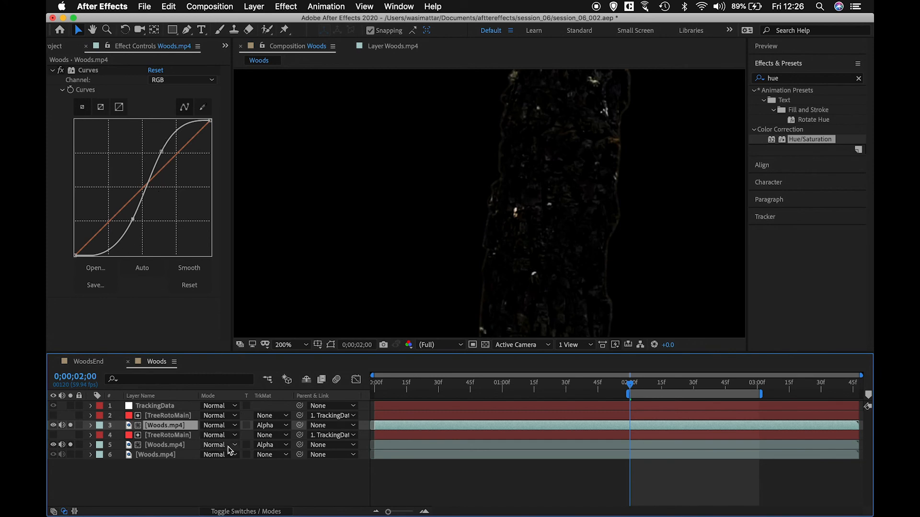
# - Set the upper matted Woods.mp4 copy's blending mode to Screen and compare the trunk with that copy hidden and shown
pyautogui.click(232, 427)
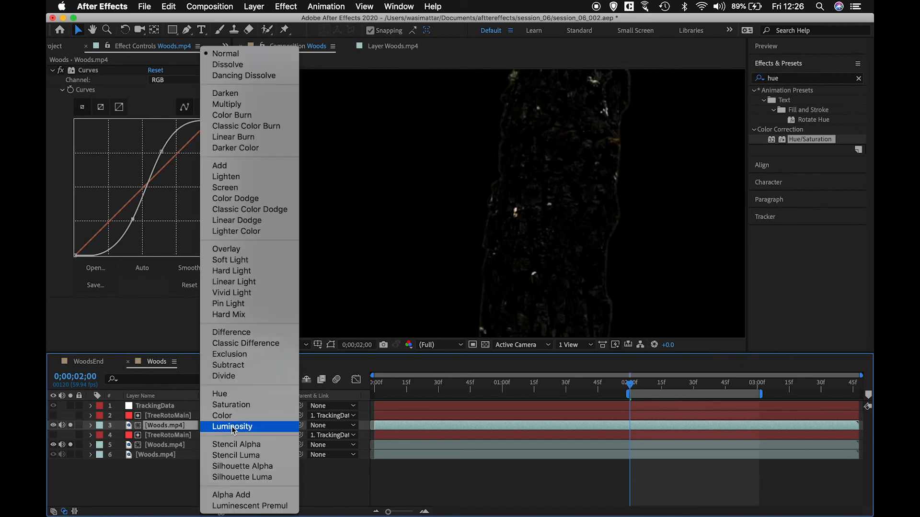
pyautogui.click(252, 188)
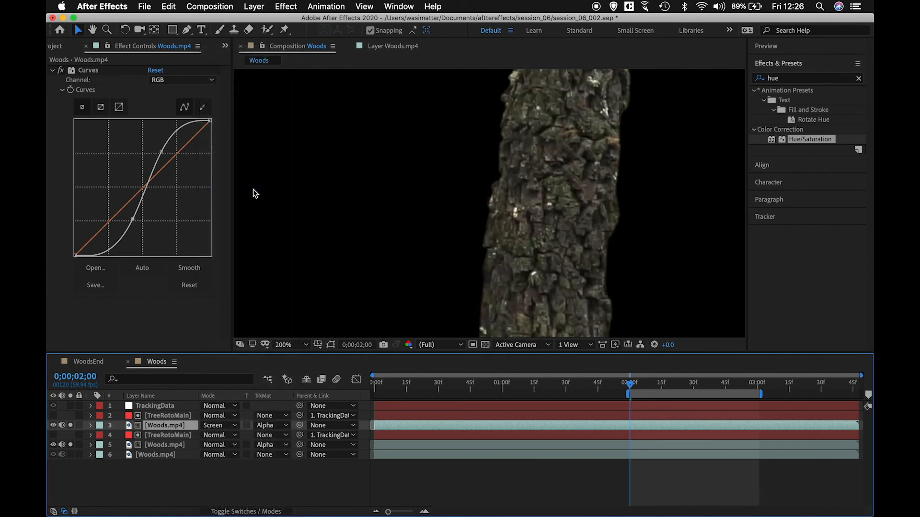
pyautogui.click(55, 427)
pyautogui.click(54, 427)
pyautogui.click(54, 427)
pyautogui.click(54, 427)
pyautogui.click(53, 427)
pyautogui.click(54, 426)
pyautogui.click(54, 427)
pyautogui.click(54, 426)
pyautogui.click(54, 427)
# - Turn off solo on both matted Woods.mp4 layers and fit the whole composition in the viewer
pyautogui.click(70, 445)
pyautogui.click(71, 426)
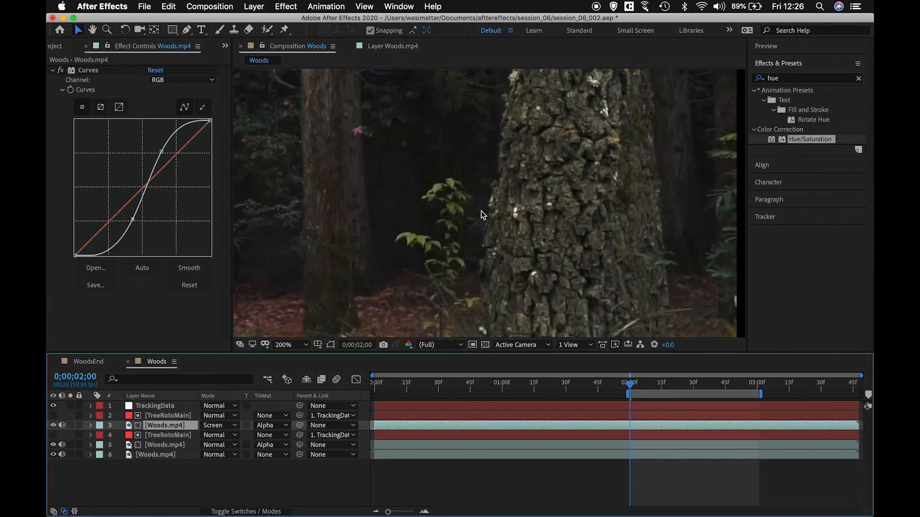
pyautogui.click(286, 345)
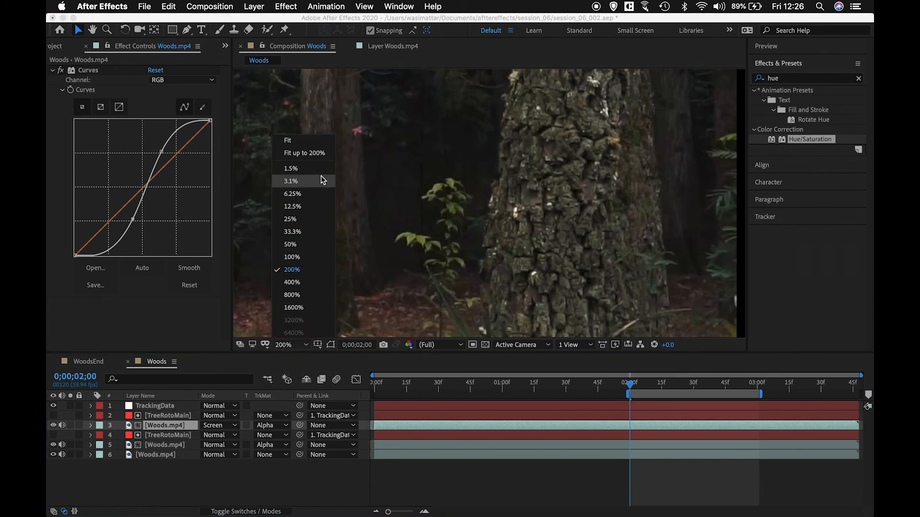
pyautogui.click(311, 142)
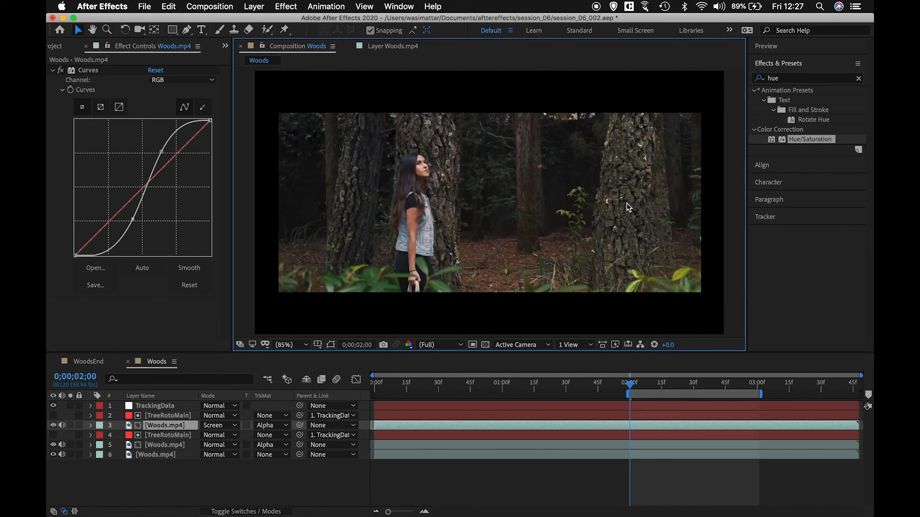
# - Raise the midtones of the Red curve slightly in the lower matted Woods.mp4 layer's Curves effect
pyautogui.click(182, 445)
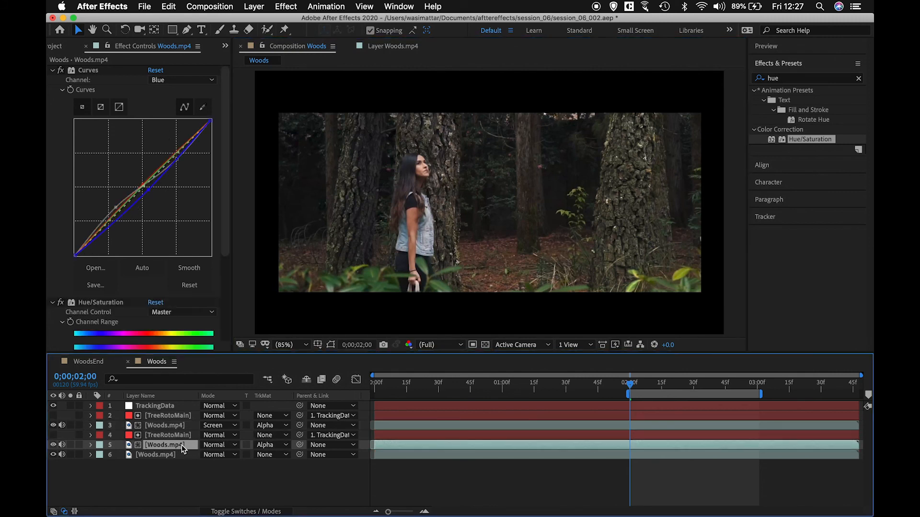
pyautogui.click(168, 80)
pyautogui.click(165, 102)
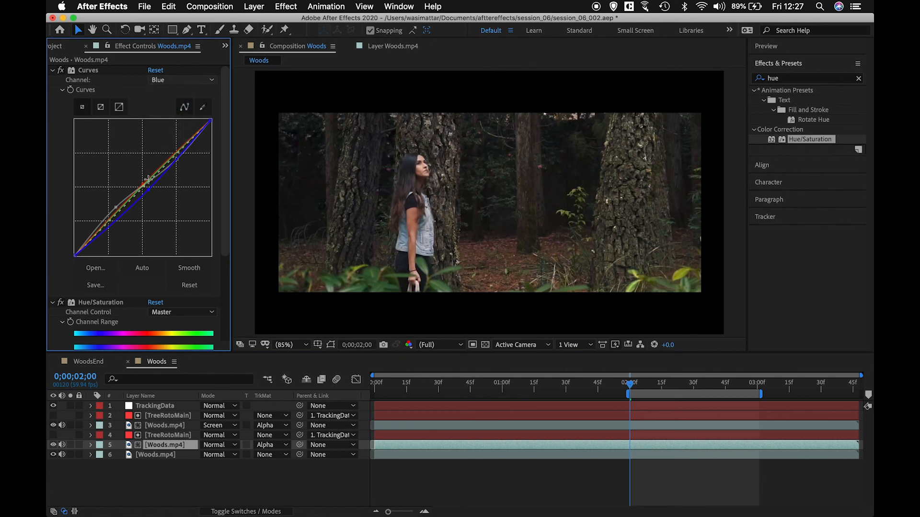
pyautogui.moveTo(143, 185); pyautogui.dragTo(143, 184)
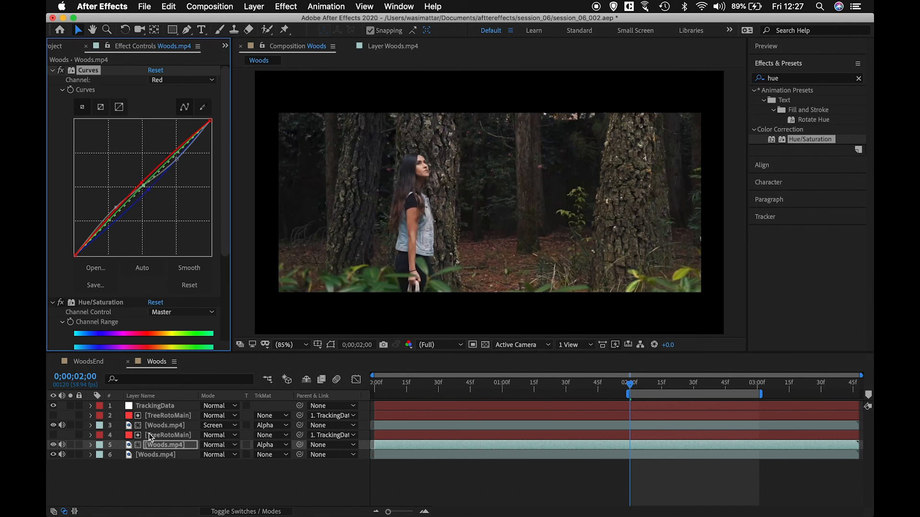
# - Solo the upper matted copy to deepen the shadows of its RGB curve, and preview the full composite with solo off
pyautogui.click(163, 427)
pyautogui.click(71, 426)
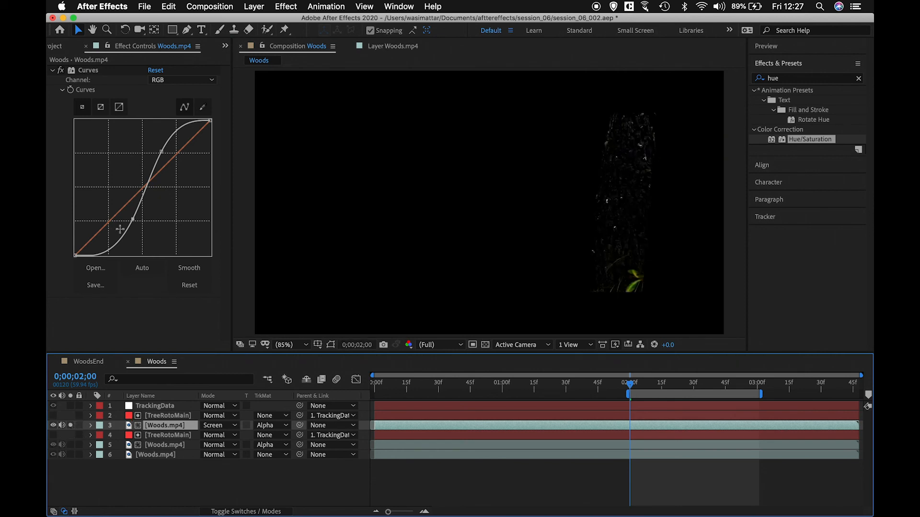
pyautogui.click(132, 219)
pyautogui.moveTo(132, 219); pyautogui.dragTo(137, 223)
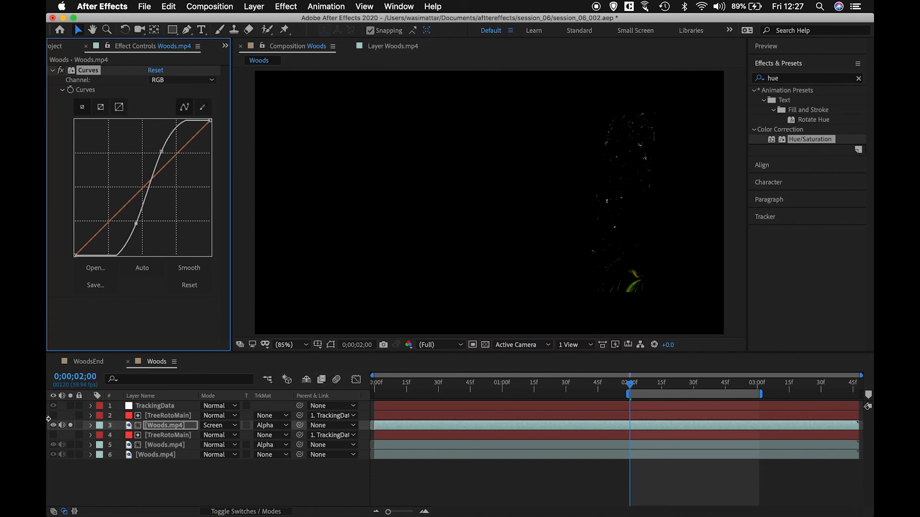
pyautogui.click(70, 426)
pyautogui.click(71, 426)
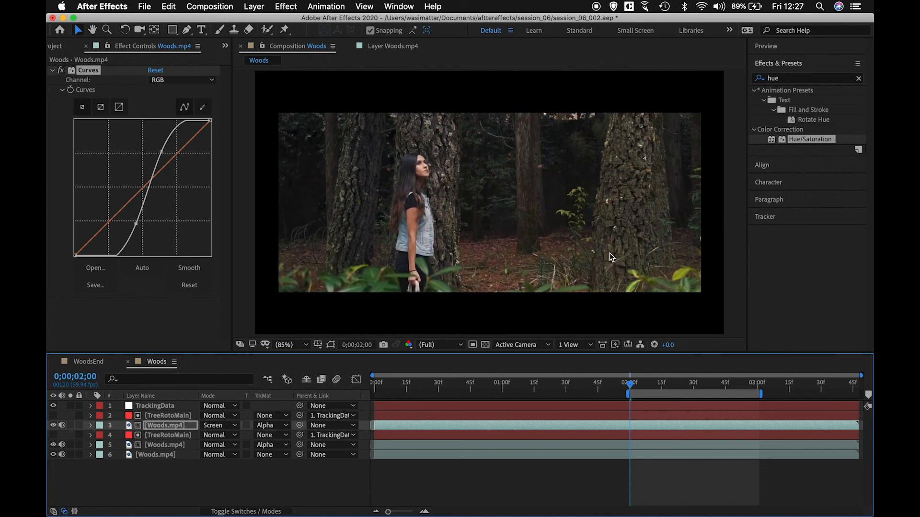
pyautogui.press('space')
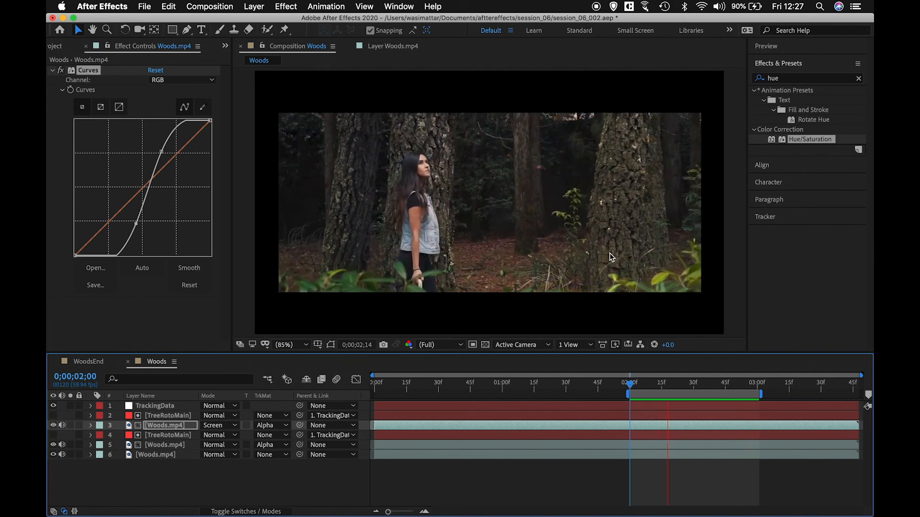
pyautogui.press('space')
# - Duplicate the ungraded Woods.mp4 background layer and place the copy at the top of the layer stack
pyautogui.click(168, 456)
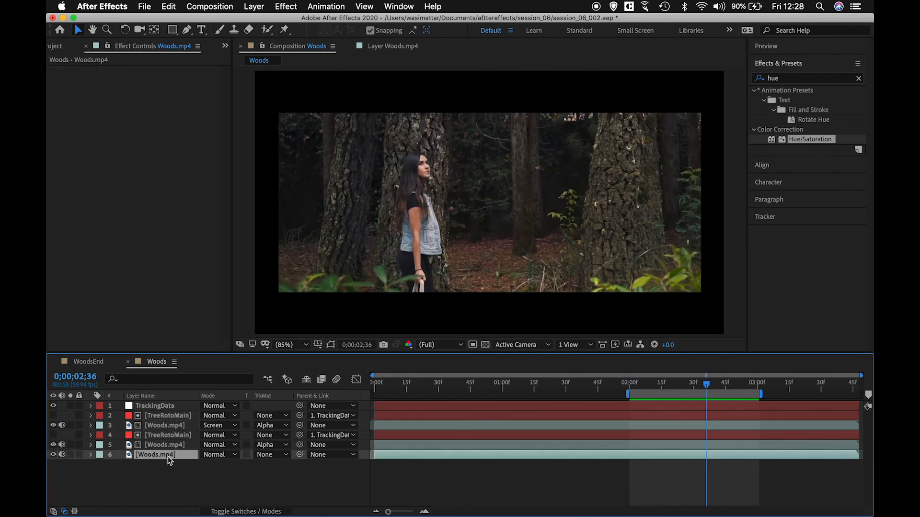
pyautogui.press('super+d')
pyautogui.moveTo(167, 456); pyautogui.dragTo(179, 403)
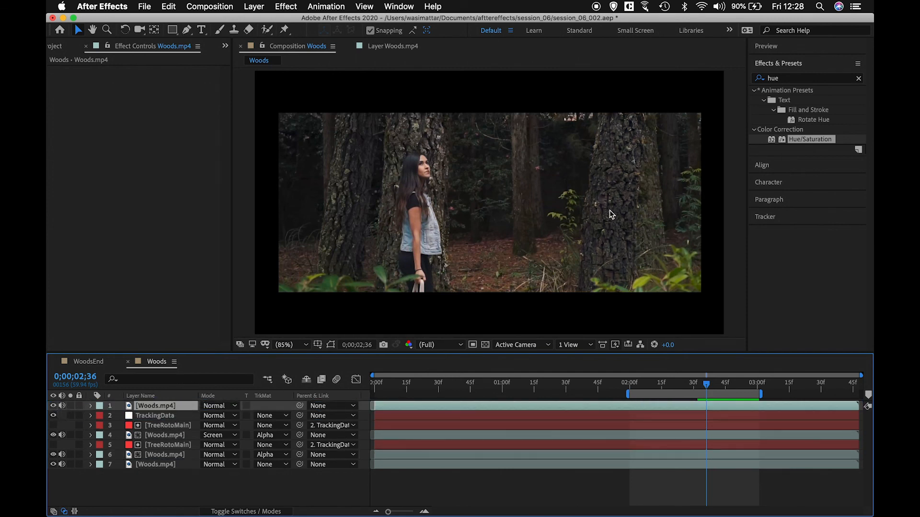
# - Compare the original footage with the graded trunk by repeatedly hiding and showing the topmost Woods.mp4 copy
pyautogui.click(54, 407)
pyautogui.click(53, 407)
pyautogui.click(53, 407)
pyautogui.click(53, 407)
pyautogui.click(53, 406)
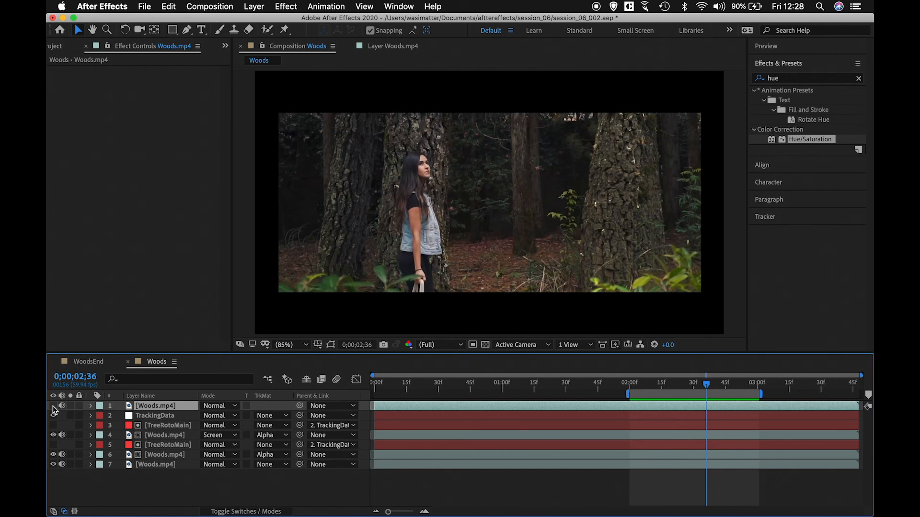
pyautogui.click(52, 416)
pyautogui.click(54, 406)
pyautogui.click(54, 406)
pyautogui.click(53, 406)
pyautogui.click(54, 406)
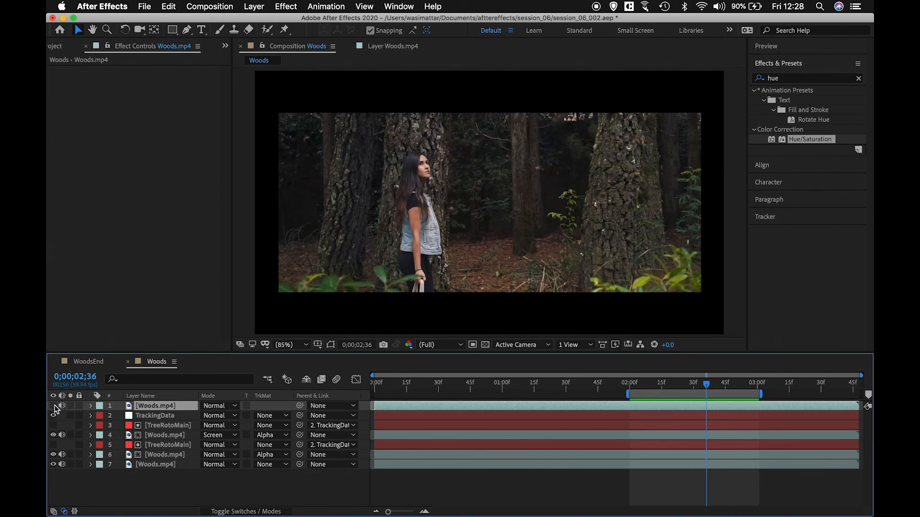